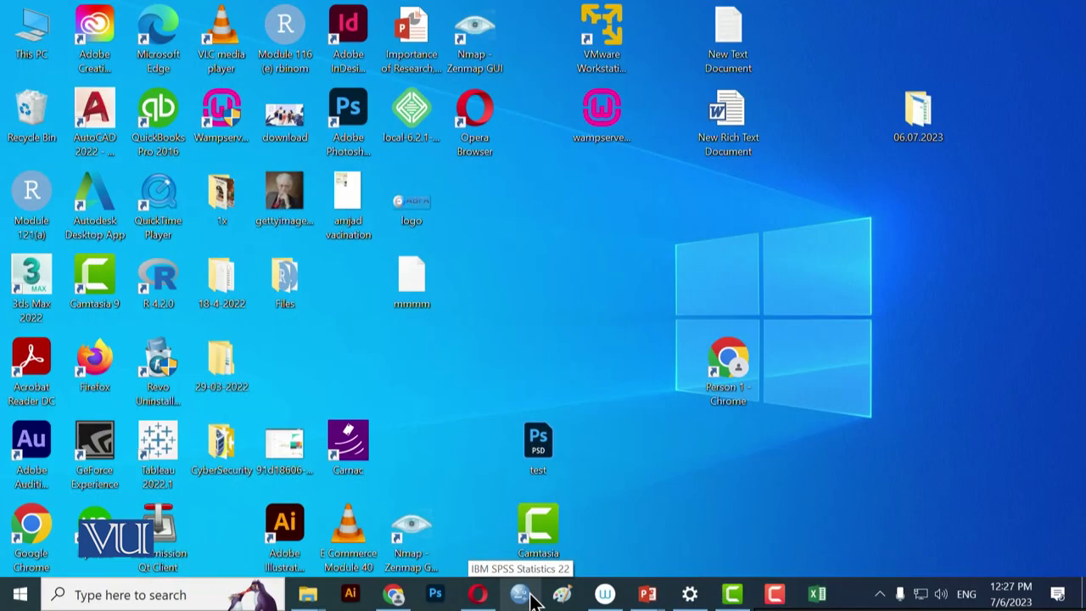
Launch SPSS, close the Welcome dialog, and create a new empty dataset via File > New > Data.
click(522, 602)
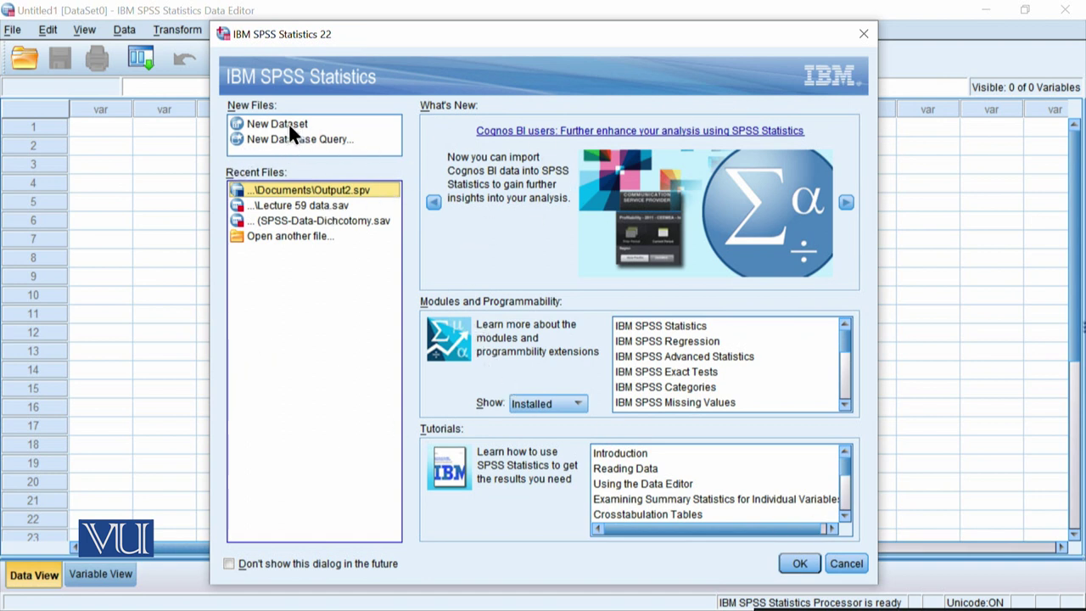
click(862, 36)
click(11, 29)
mouse_move(54, 77)
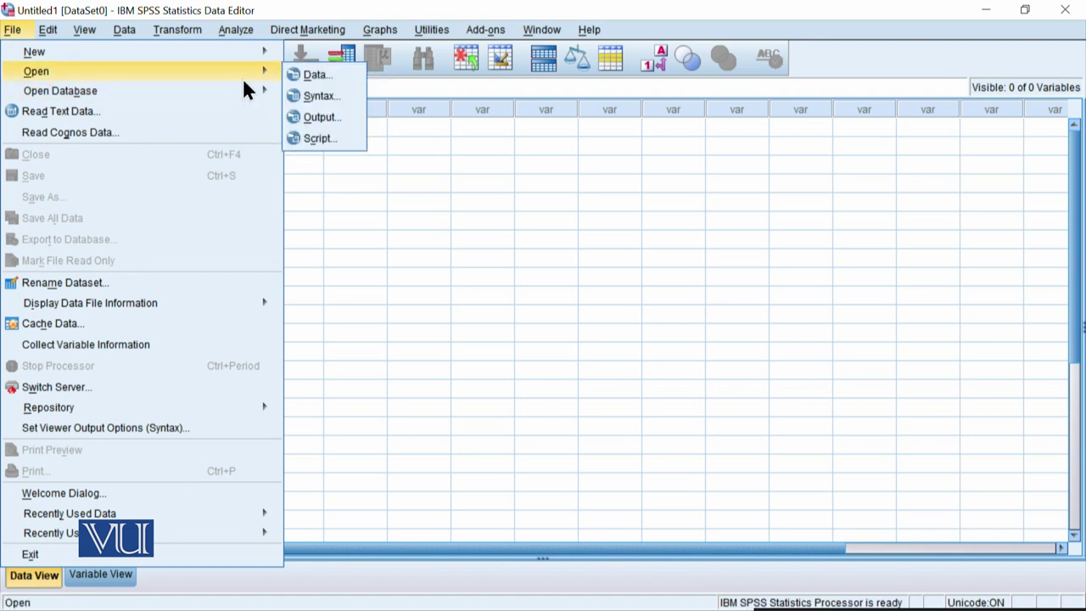
mouse_move(232, 50)
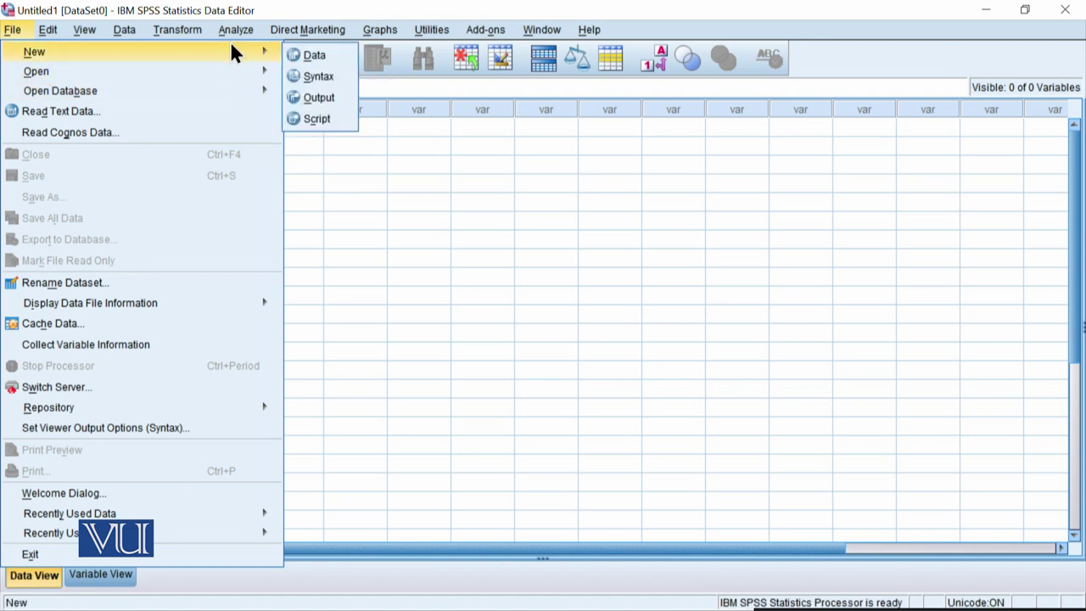
click(310, 56)
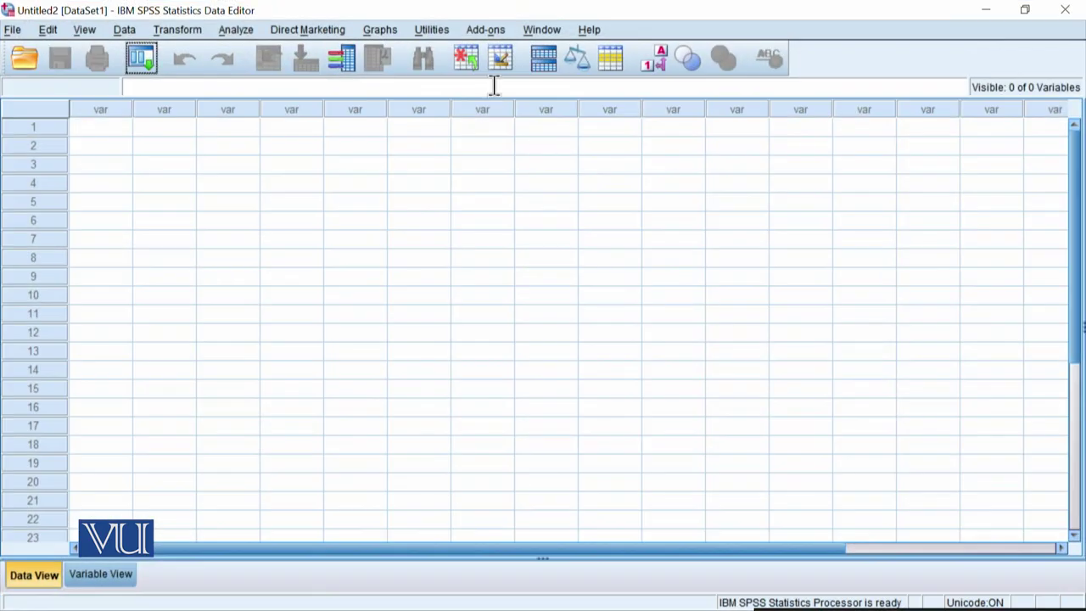
Select the first data cell and switch to Variable View and back to Data View.
click(85, 130)
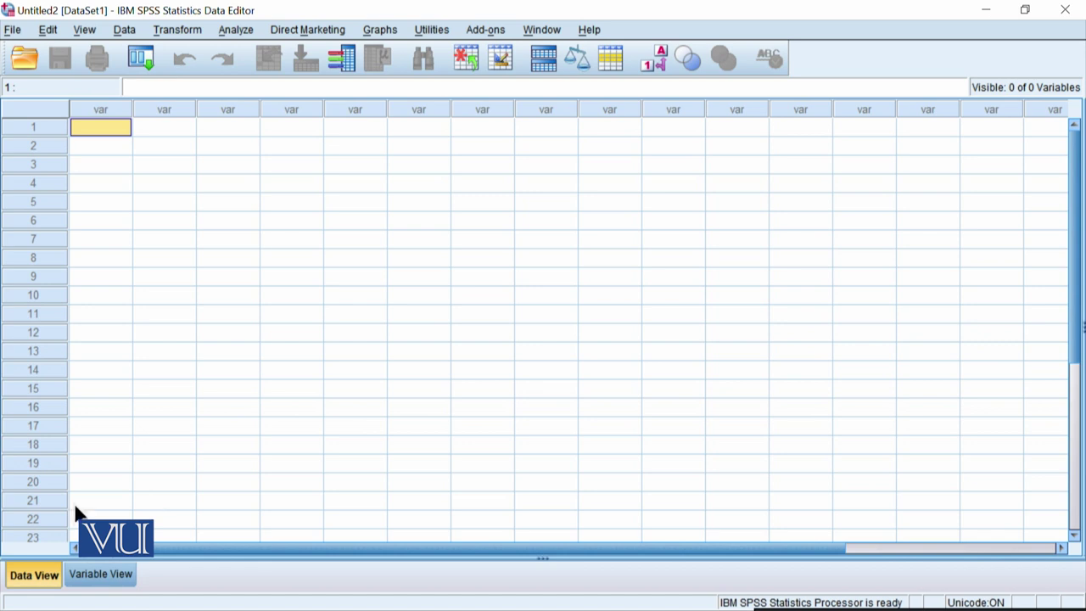
click(82, 575)
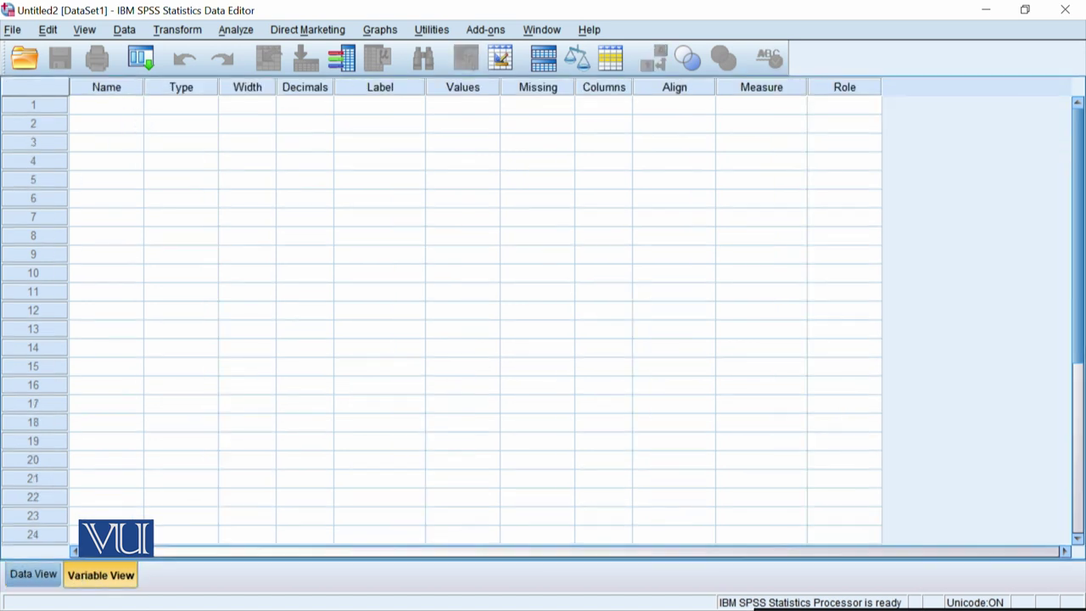
click(12, 580)
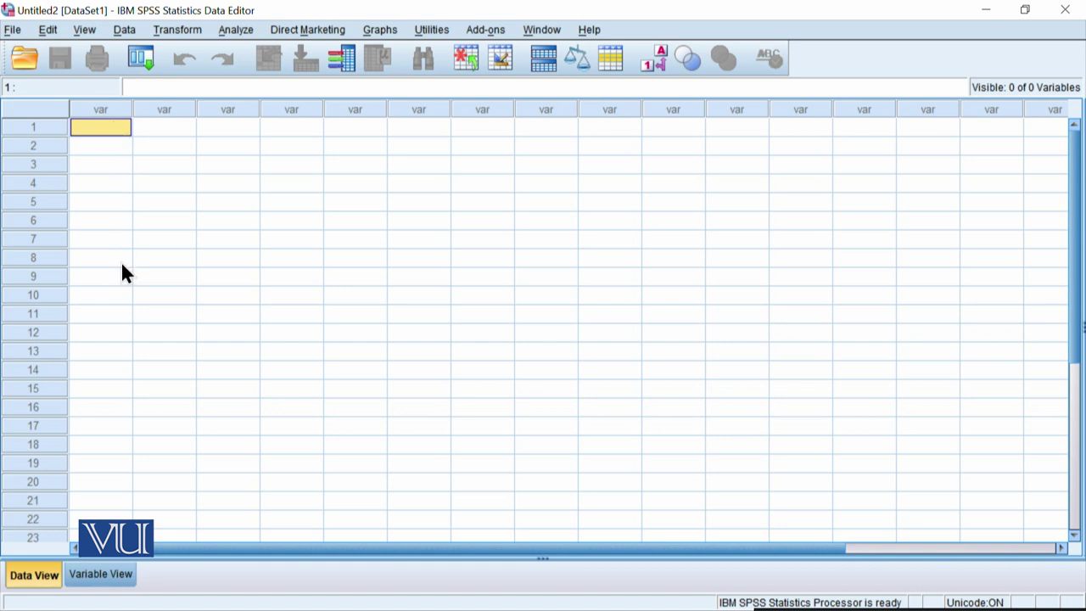
Exit SPSS, confirming the exit and declining to save the output.
click(1065, 10)
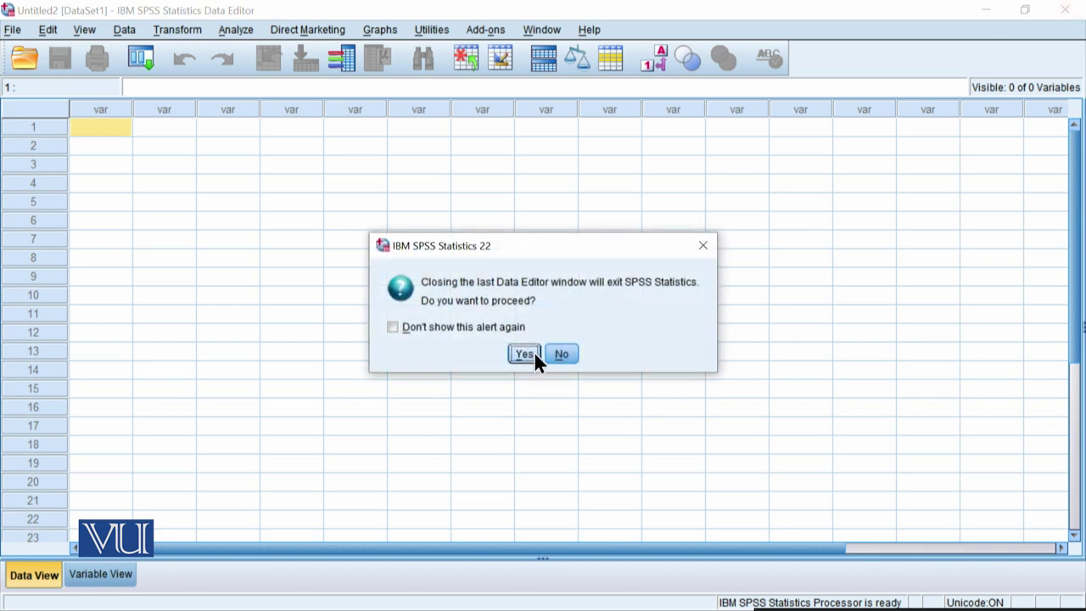
click(534, 353)
click(535, 335)
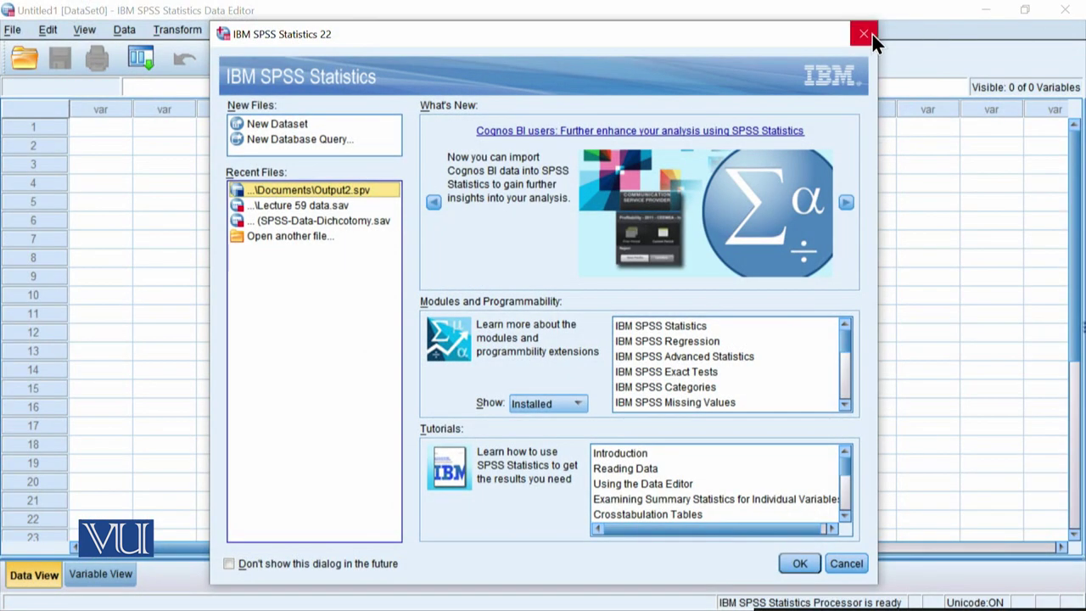
Dismiss the Welcome dialog and bring up the File > Open > Data dialog.
click(869, 34)
click(13, 29)
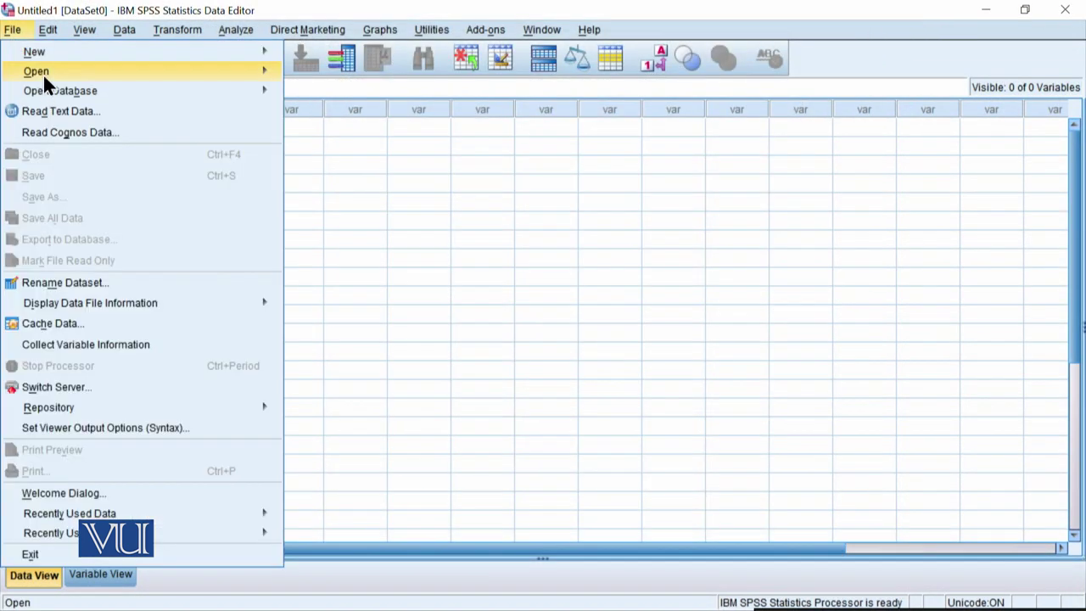
mouse_move(183, 77)
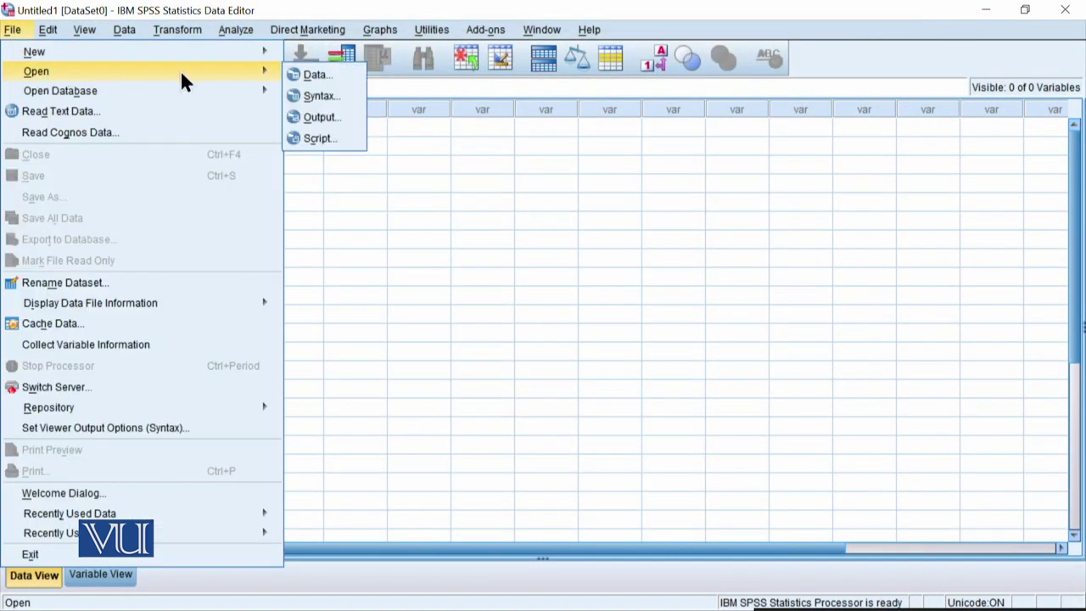
click(354, 75)
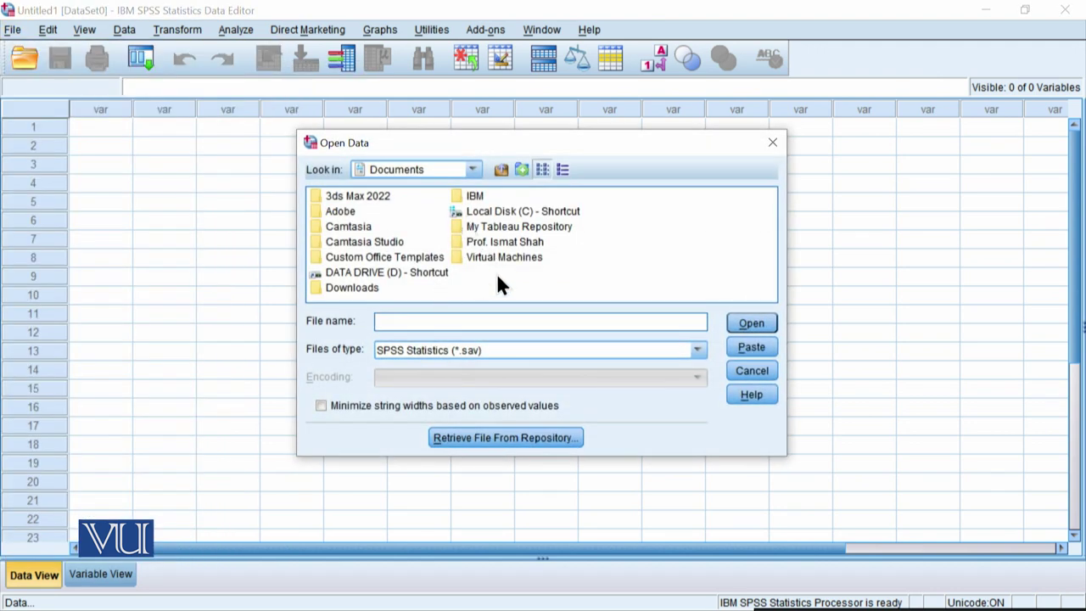
Browse to Desktop > 06.07.2023 and open ADP Assignment.sav.
click(470, 170)
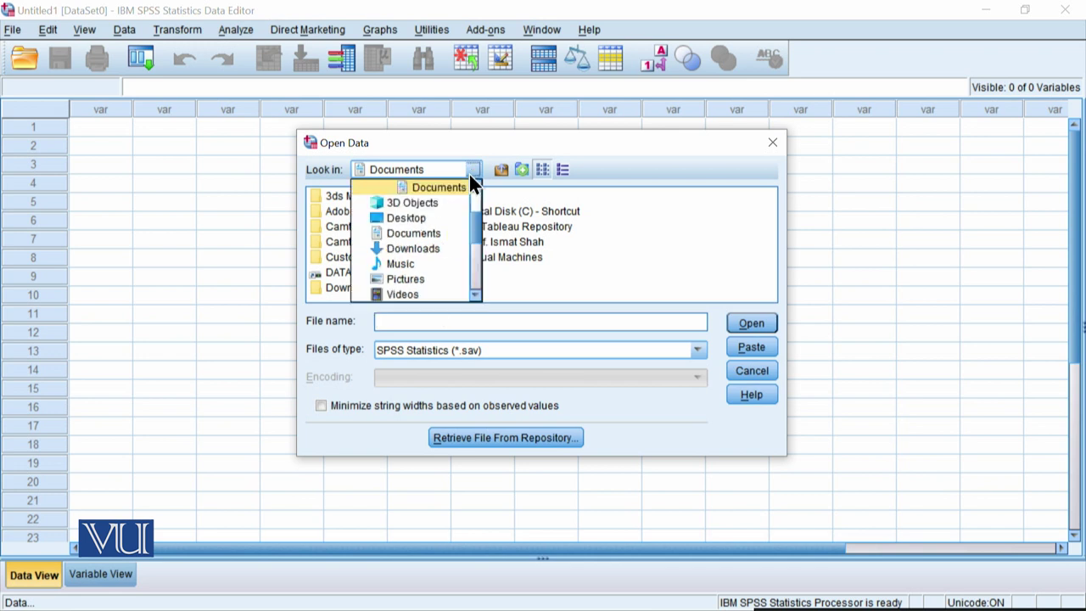
click(440, 220)
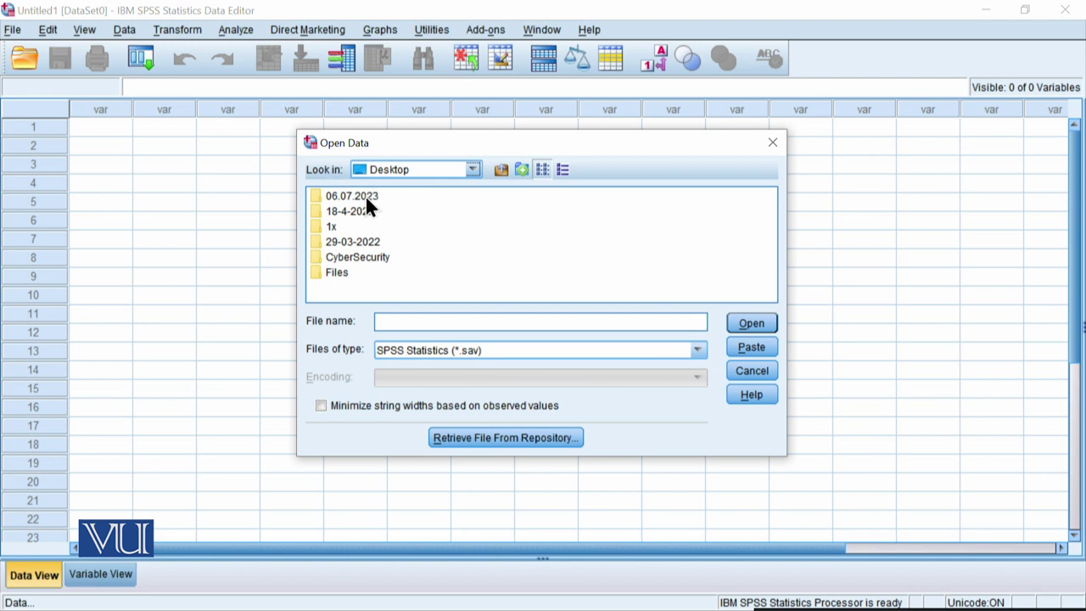
double_click(356, 196)
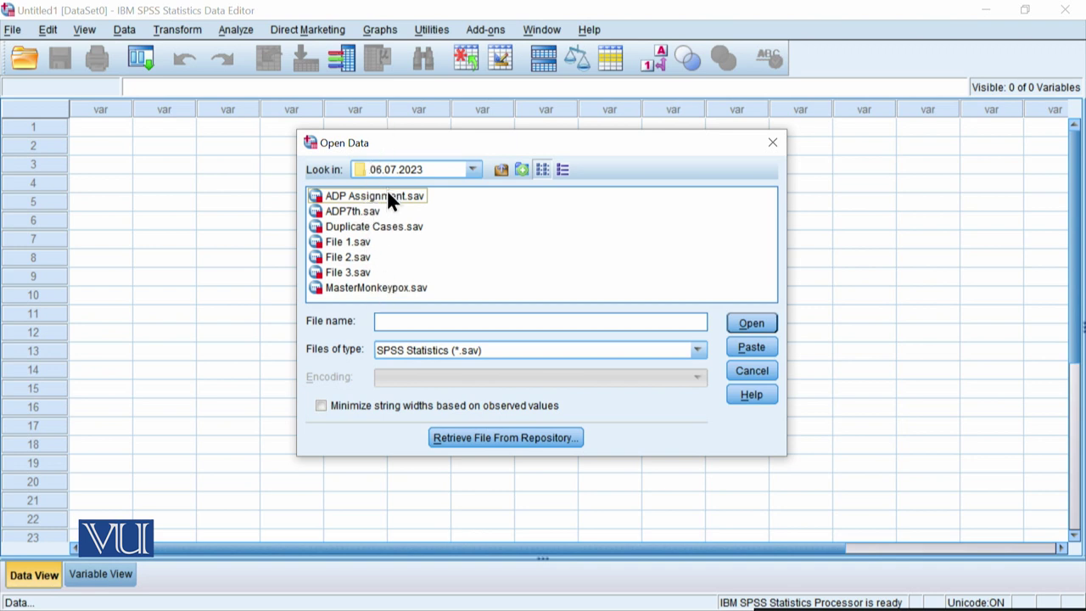
click(387, 191)
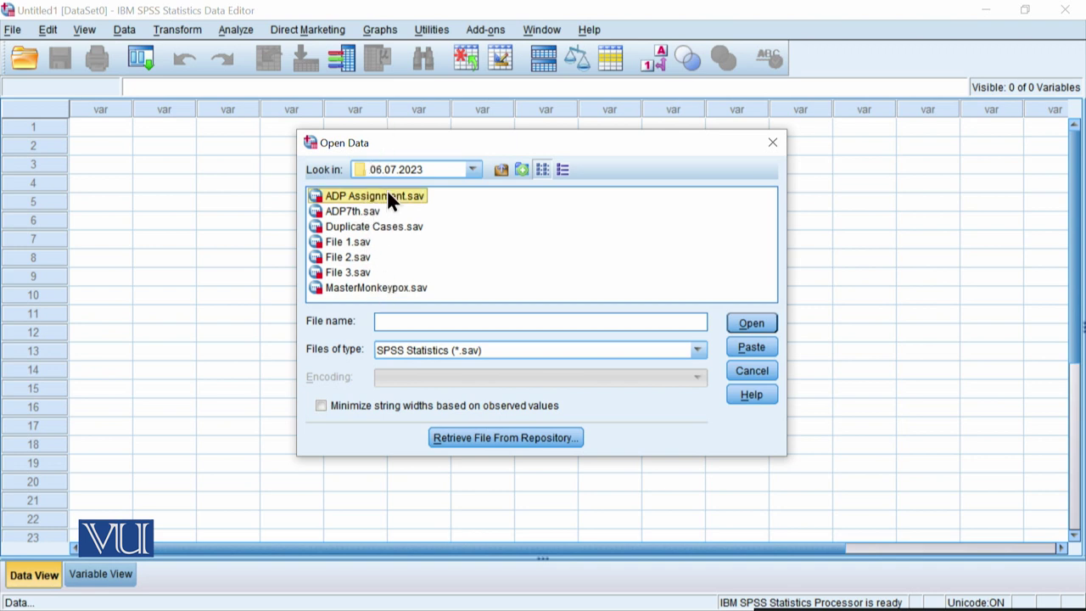
click(745, 322)
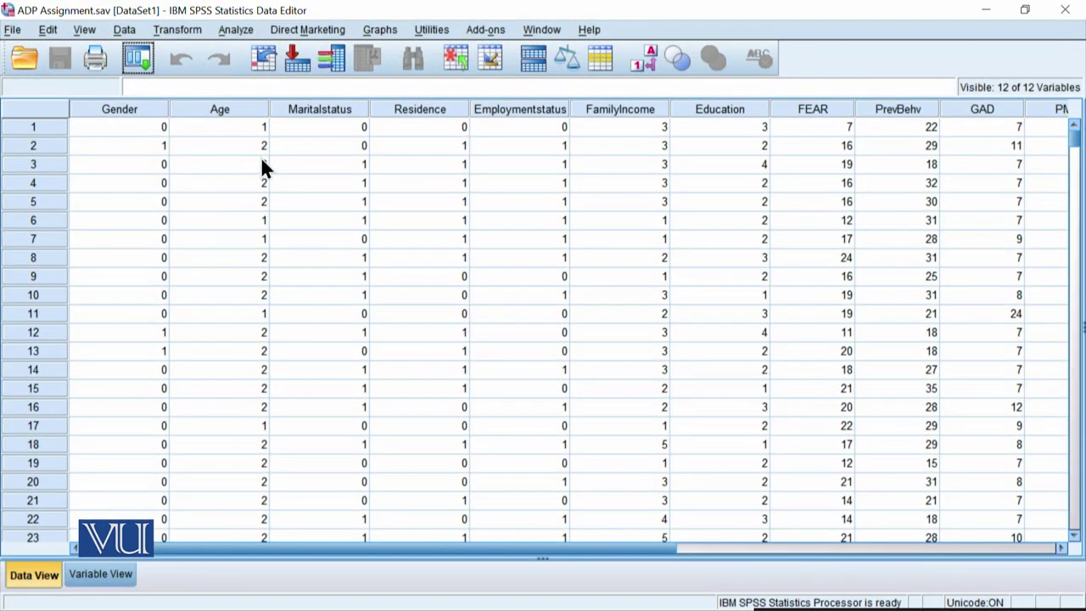
Select a block of cells in rows 23–30, then bring up the Open Data dialog.
drag(547, 539, 744, 577)
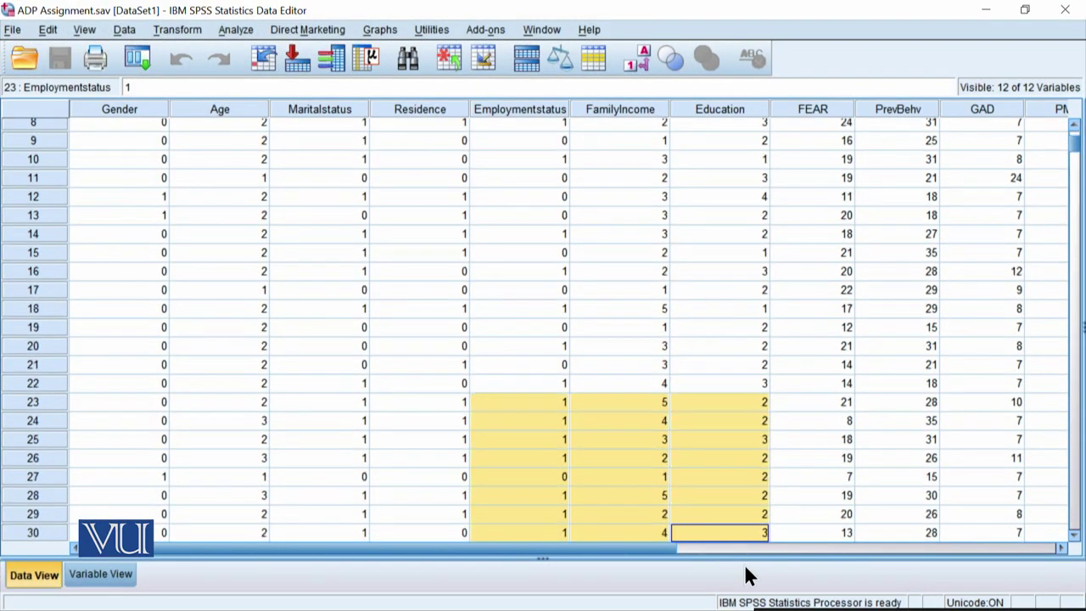
drag(560, 547, 376, 594)
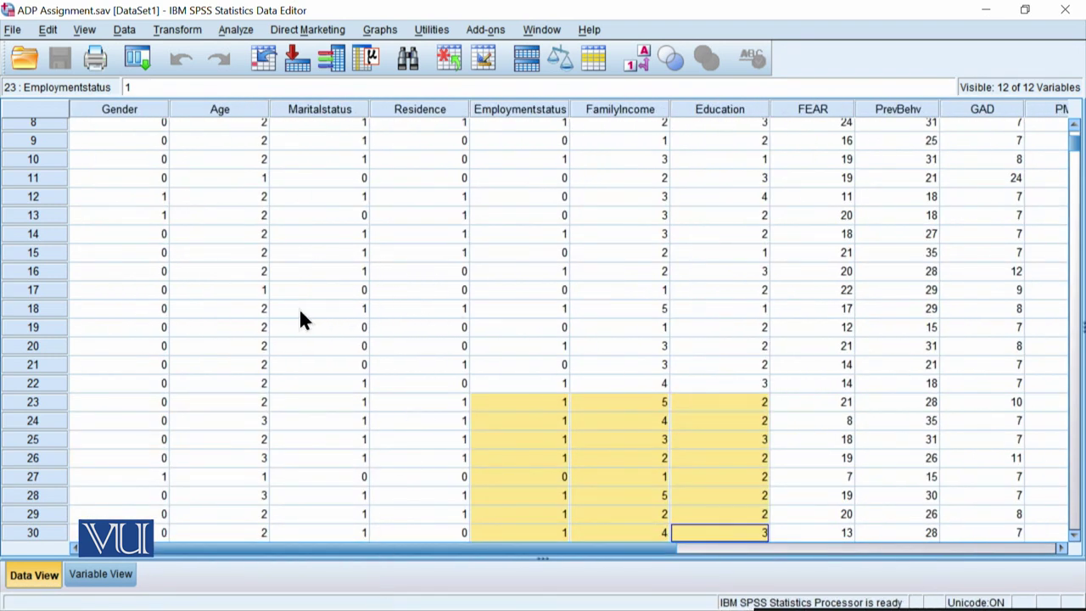
click(22, 65)
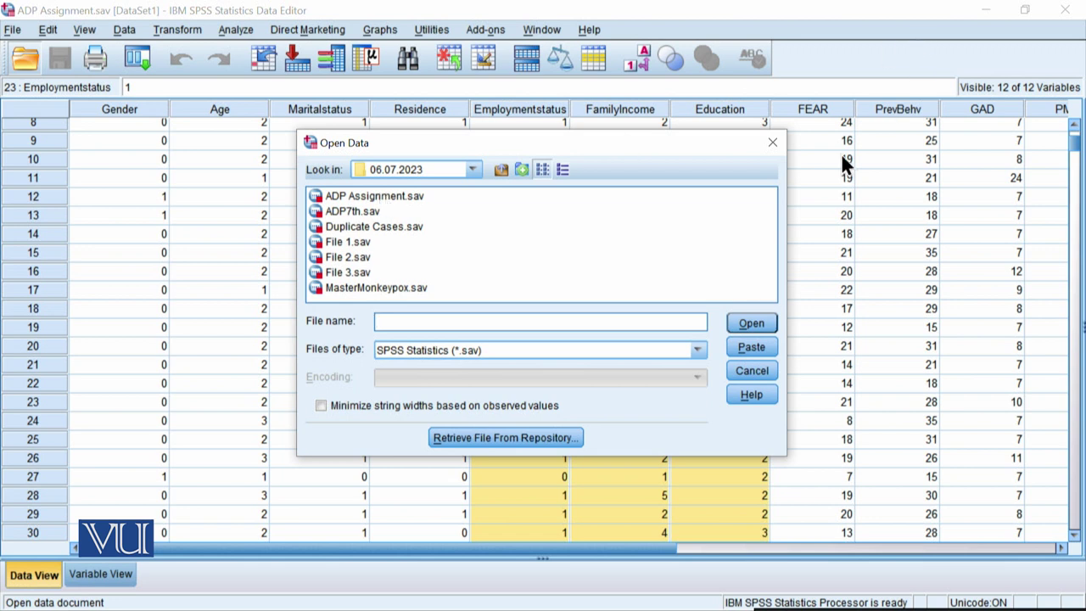
Reopen Open Data, filter to Excel files, and try opening Lecture 99 data final.xls.
click(771, 143)
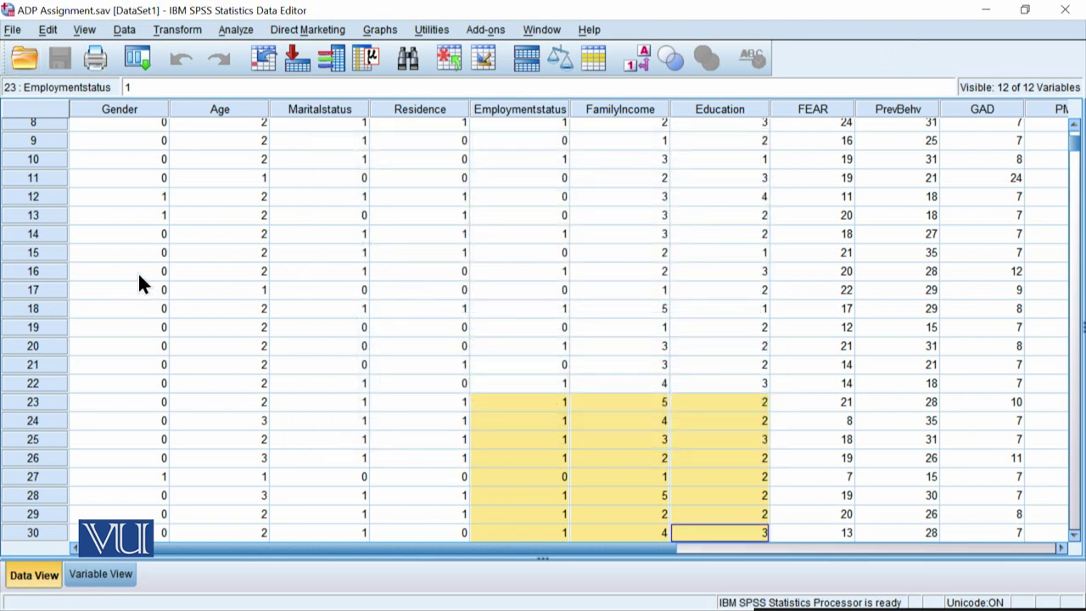
click(25, 59)
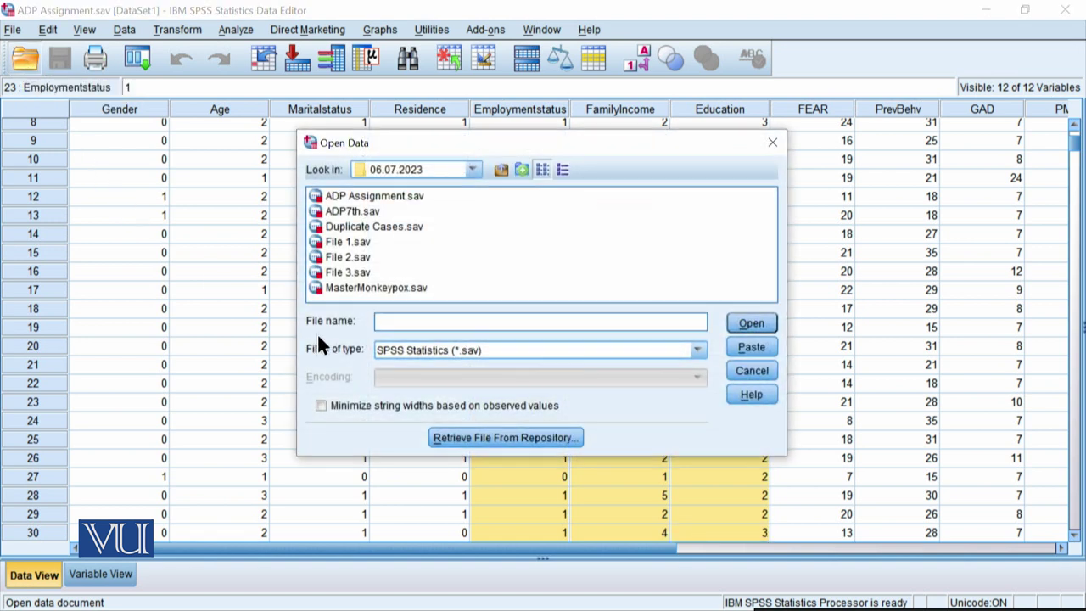
click(696, 353)
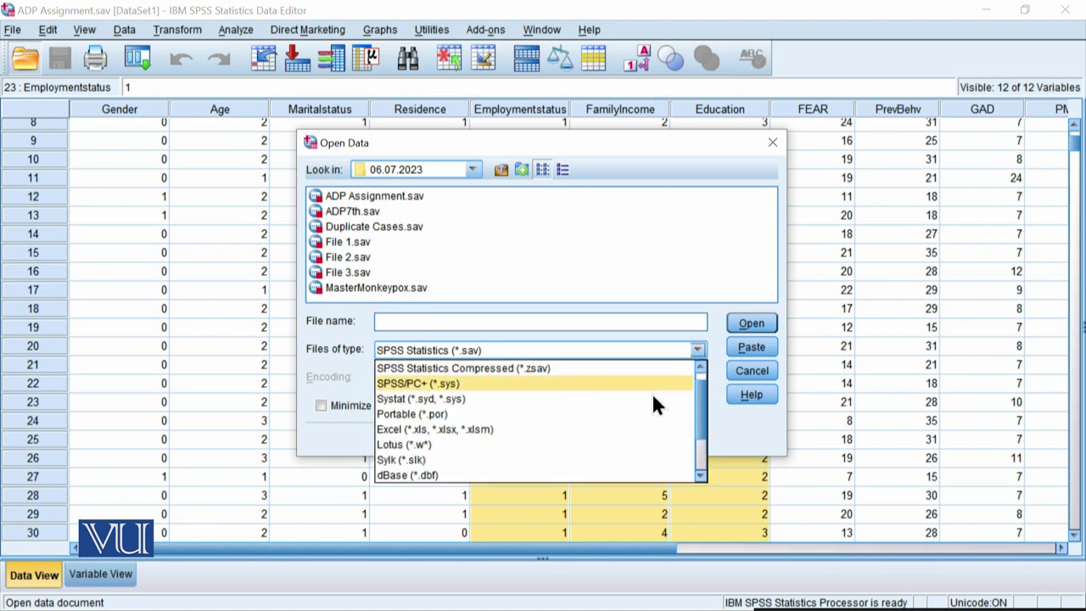
click(617, 429)
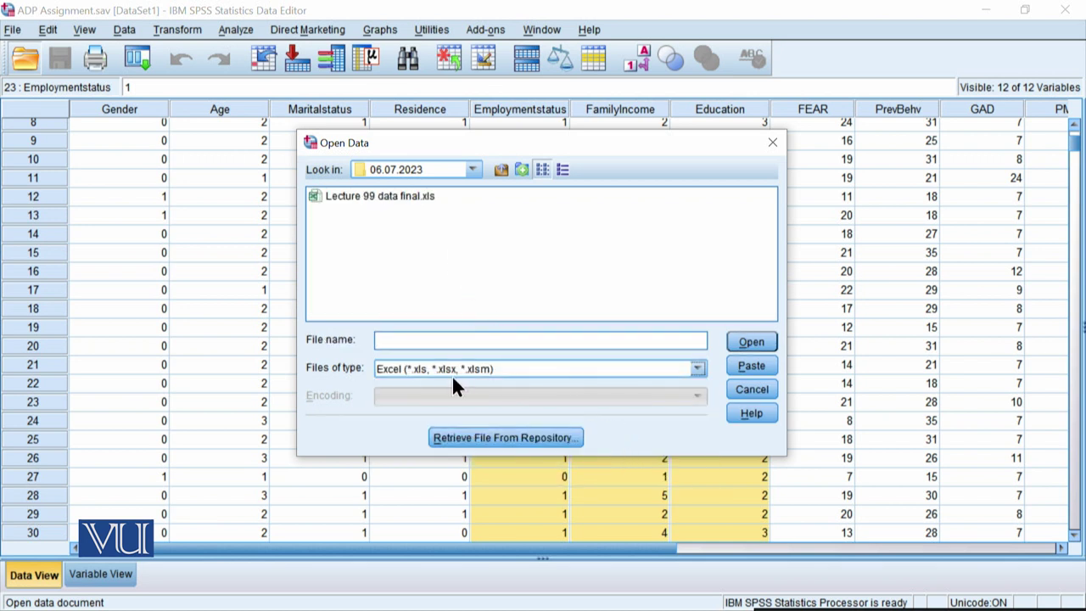
click(405, 202)
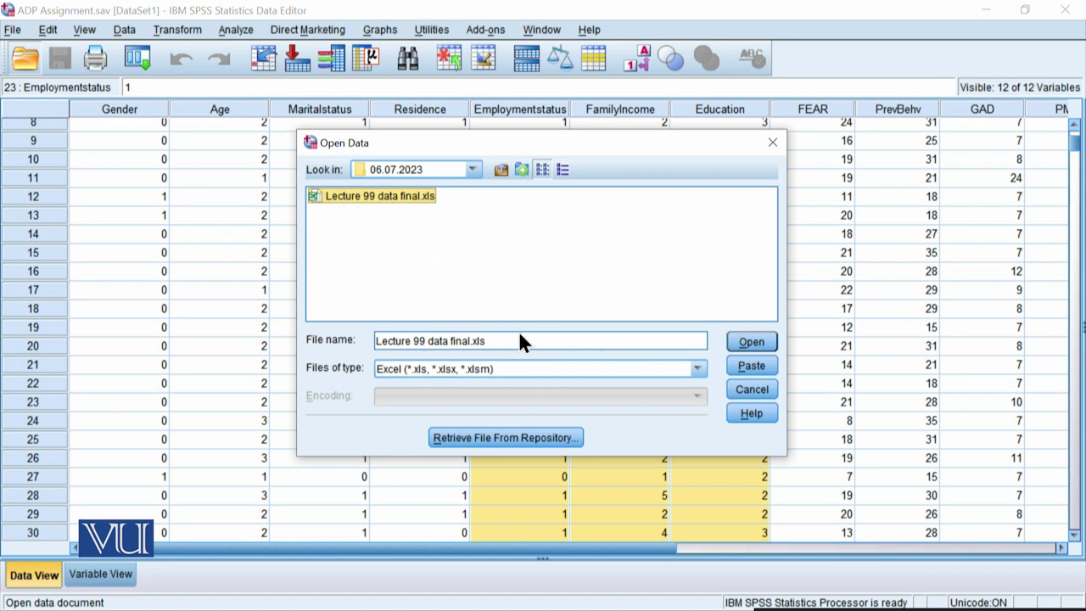
click(762, 350)
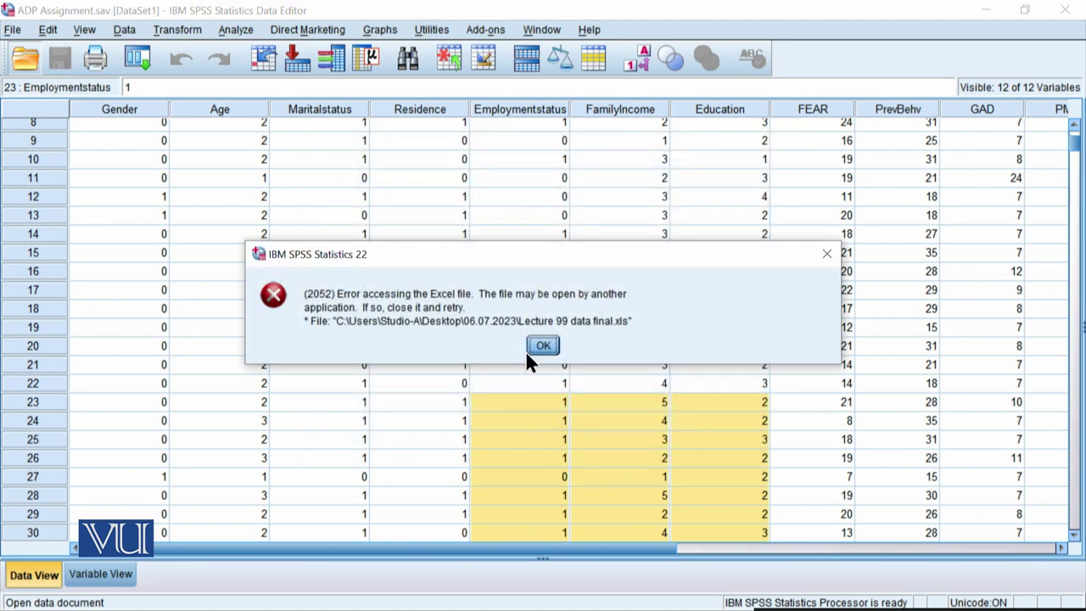
Dismiss error 2052 and select the Maritalstatus and Residence cells in rows 11 and 12.
click(543, 345)
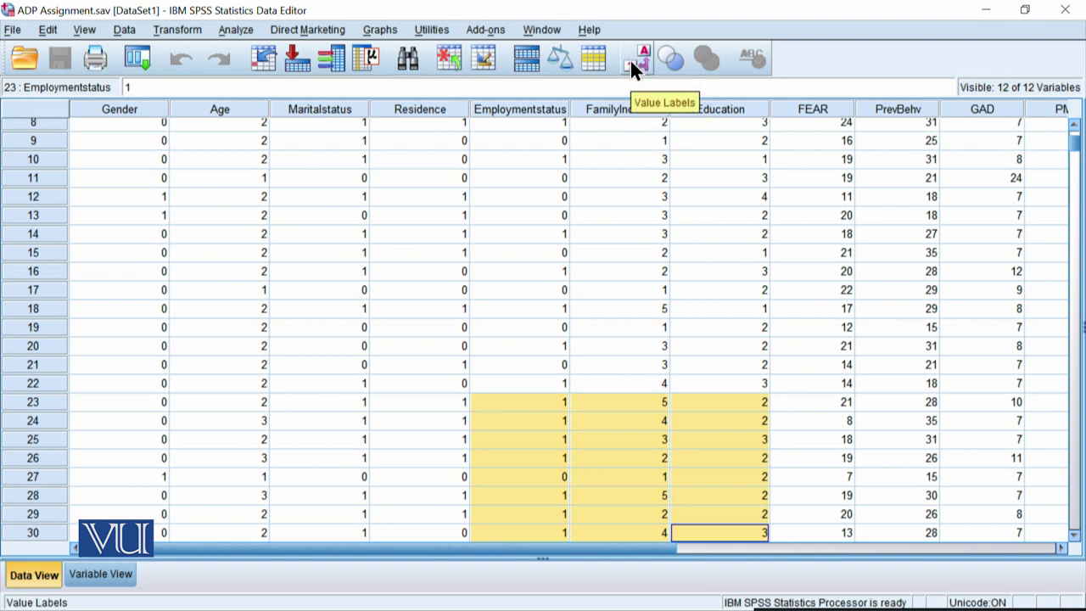
click(358, 178)
click(402, 179)
click(362, 195)
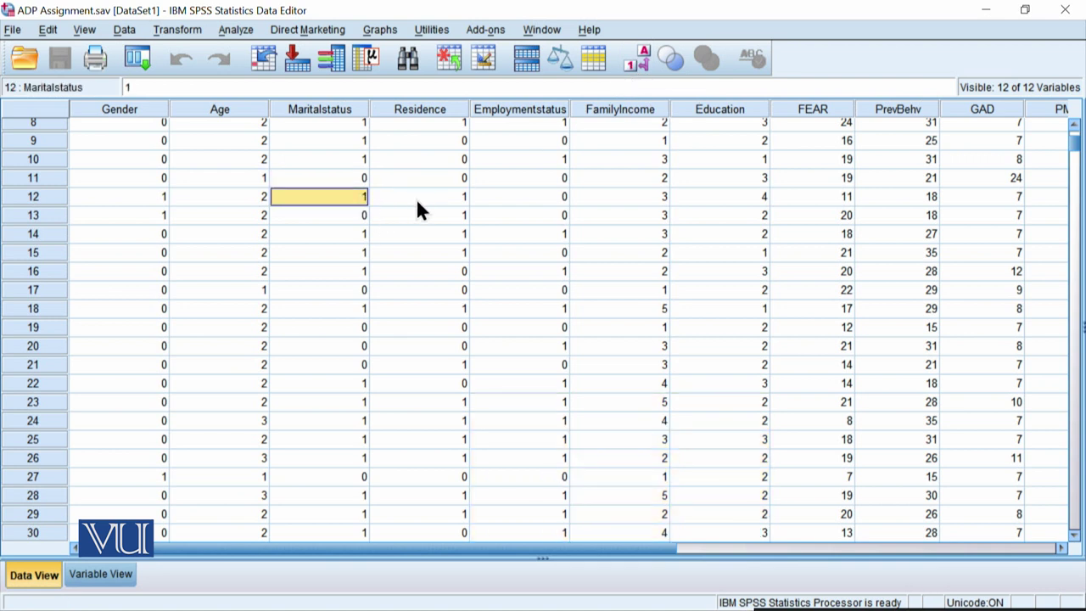
click(416, 198)
click(354, 199)
click(362, 215)
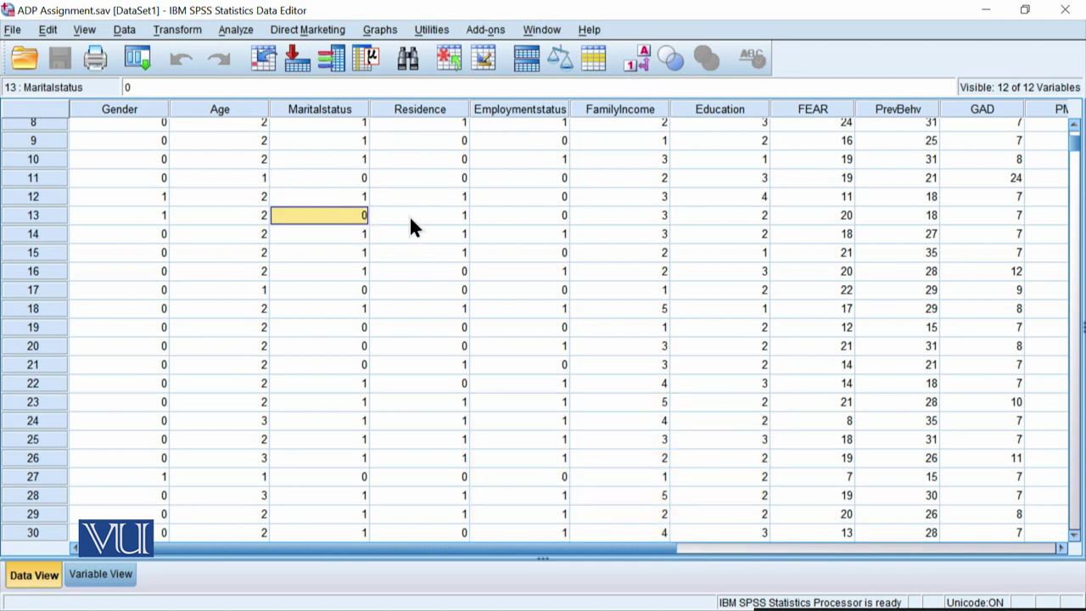
click(639, 64)
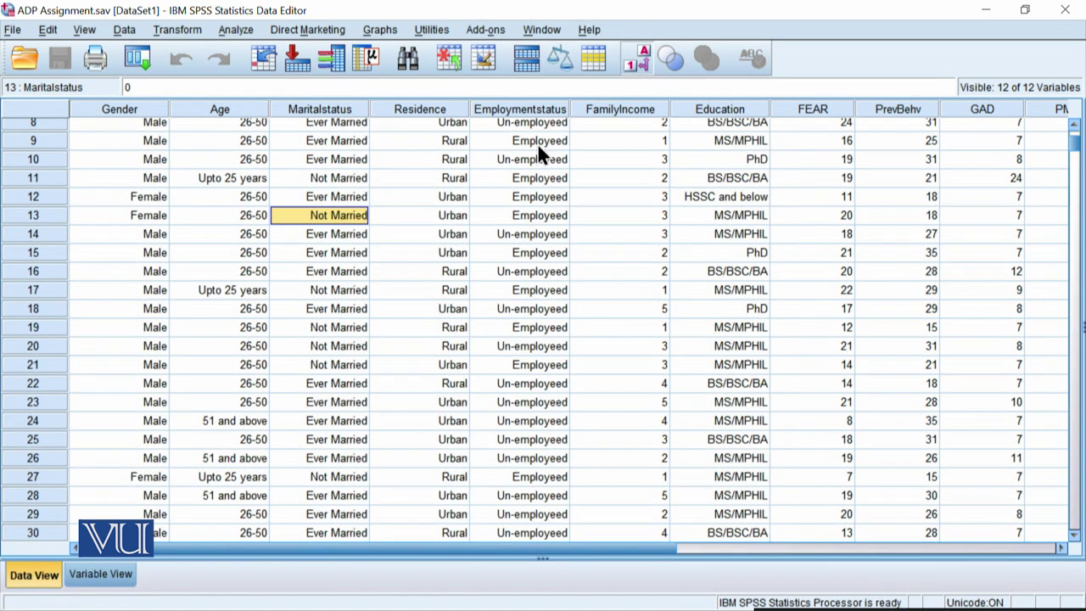
click(334, 202)
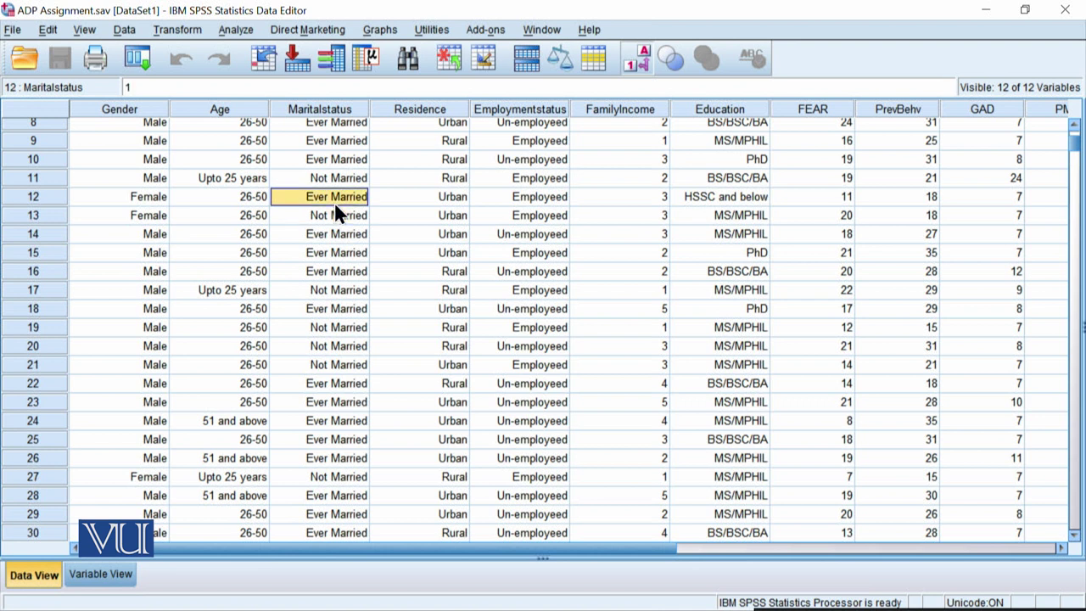
click(638, 59)
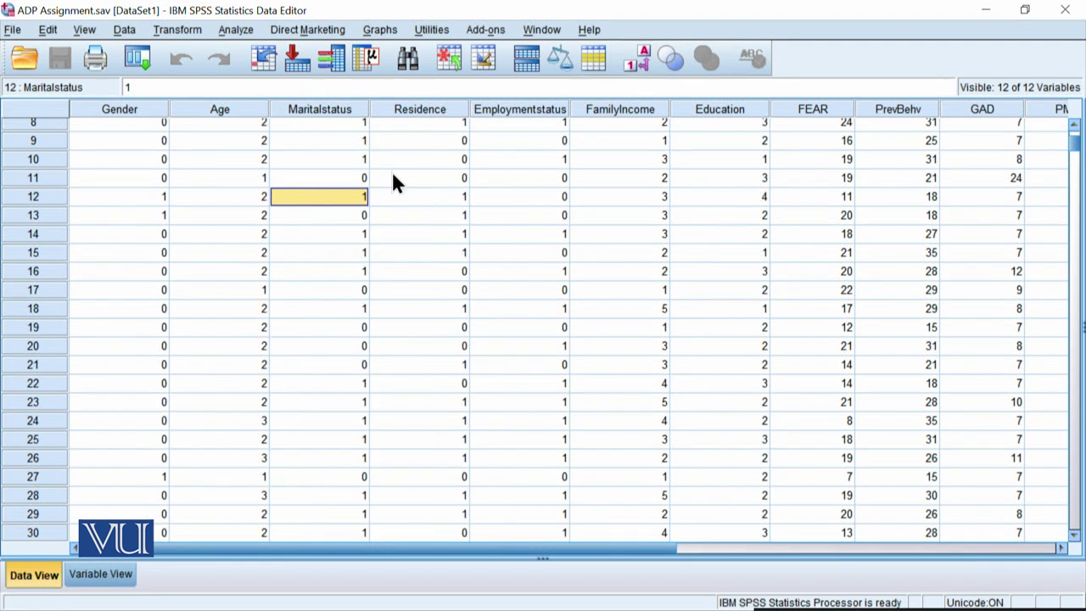
click(591, 58)
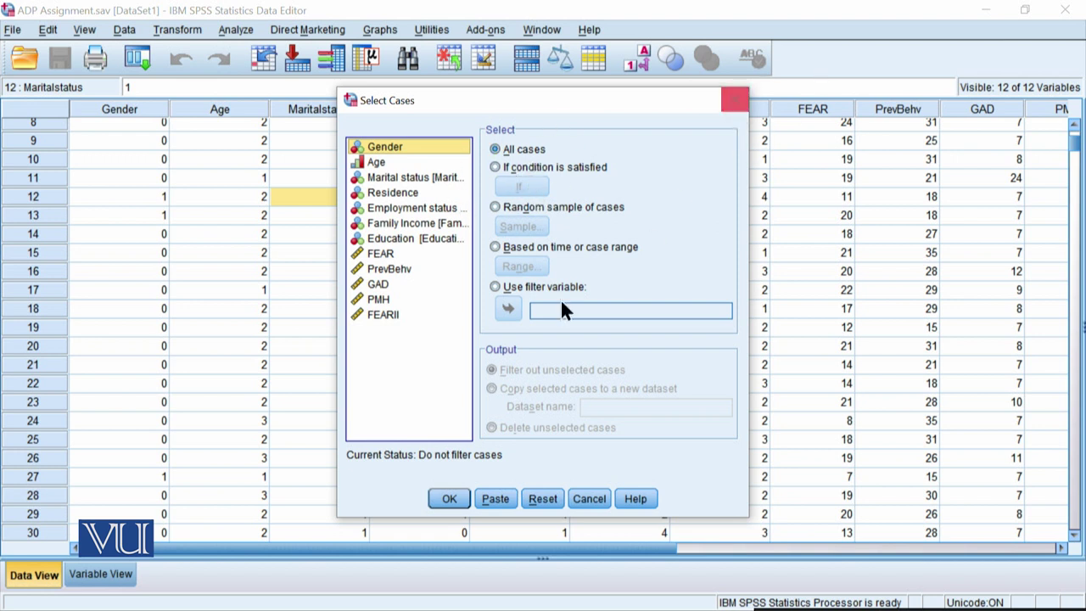
click(733, 102)
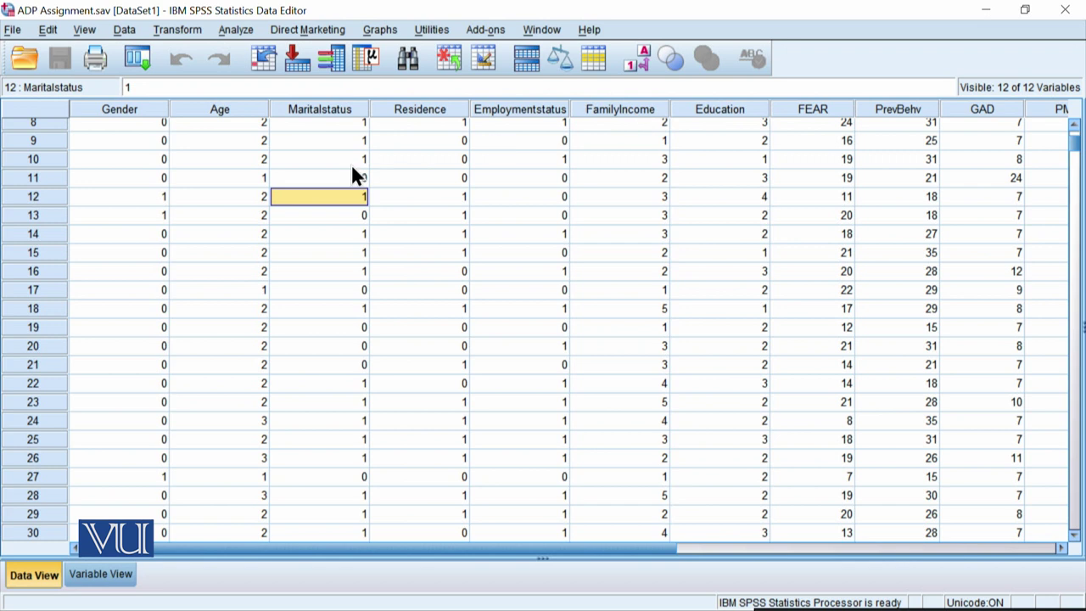
Use Go to Case to jump to case 45.
click(267, 55)
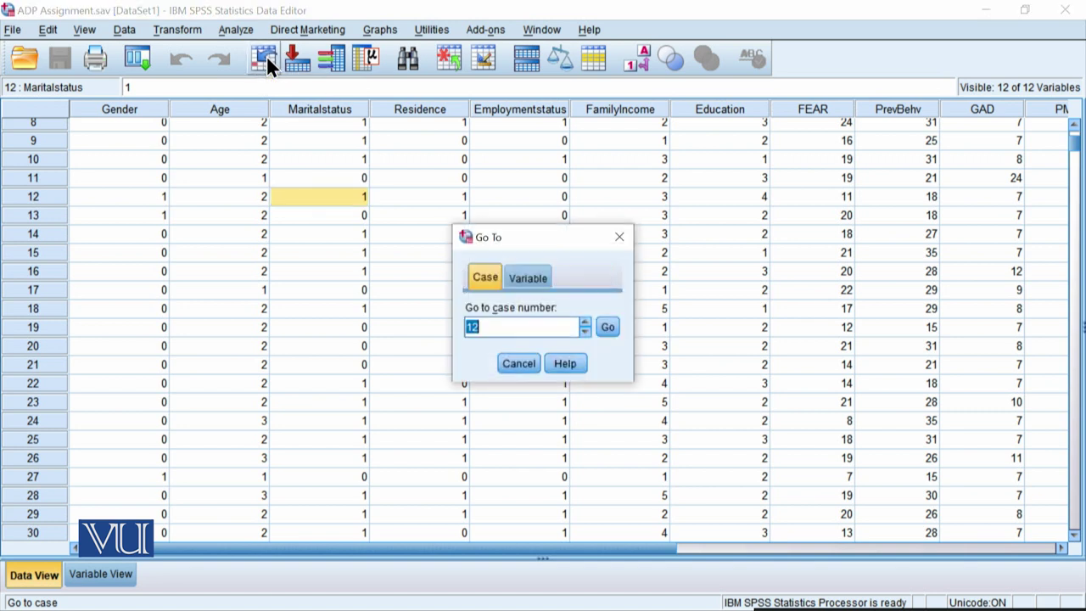
click(480, 329)
double_click(481, 329)
text(45)
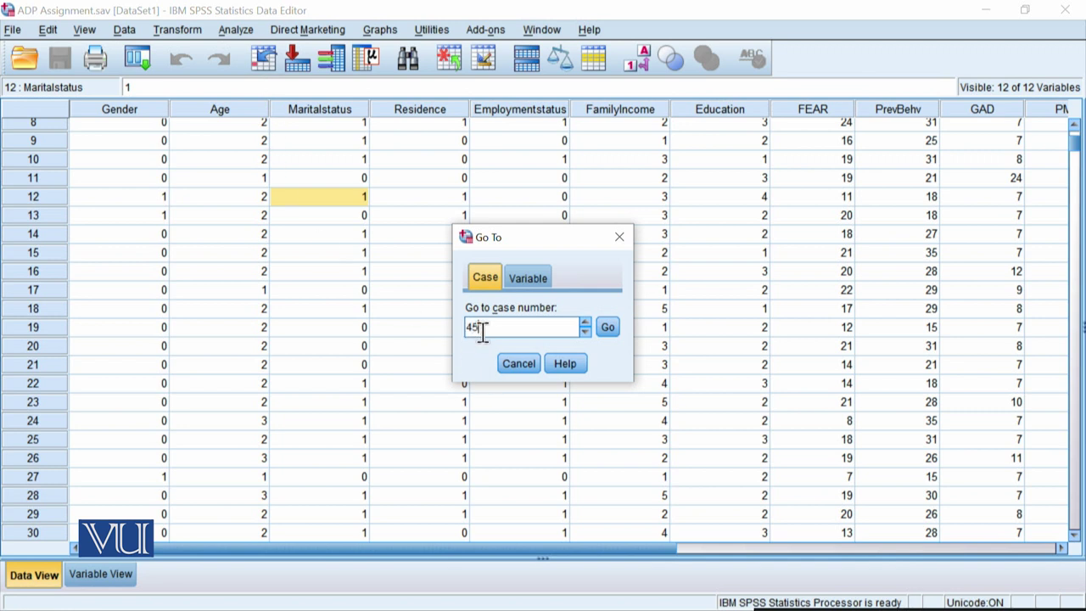
click(609, 327)
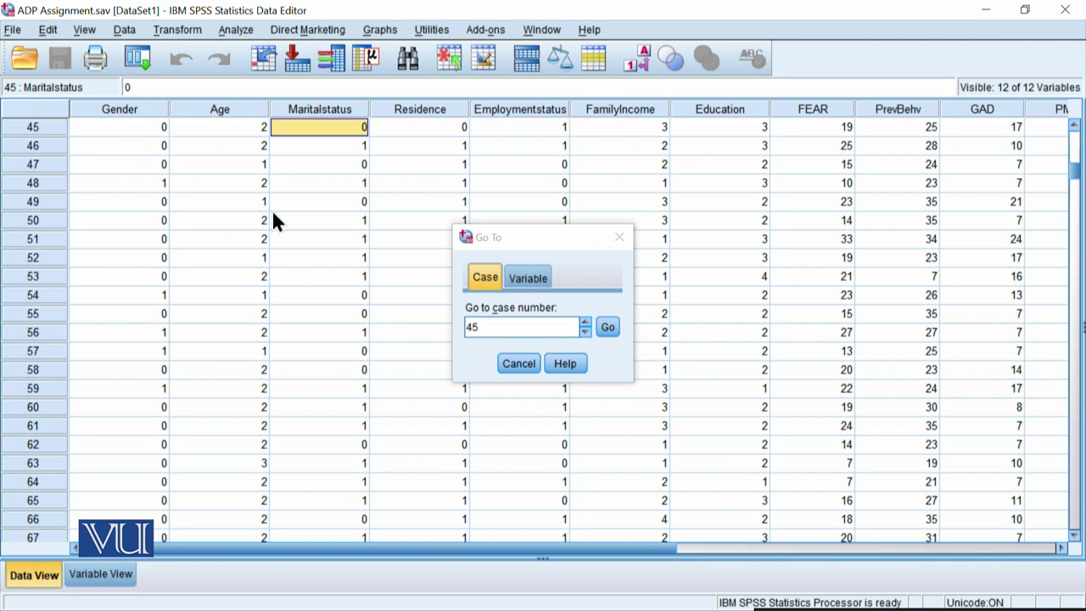
Jump to the GAD variable from the Variable tab, then close the dialog.
click(513, 278)
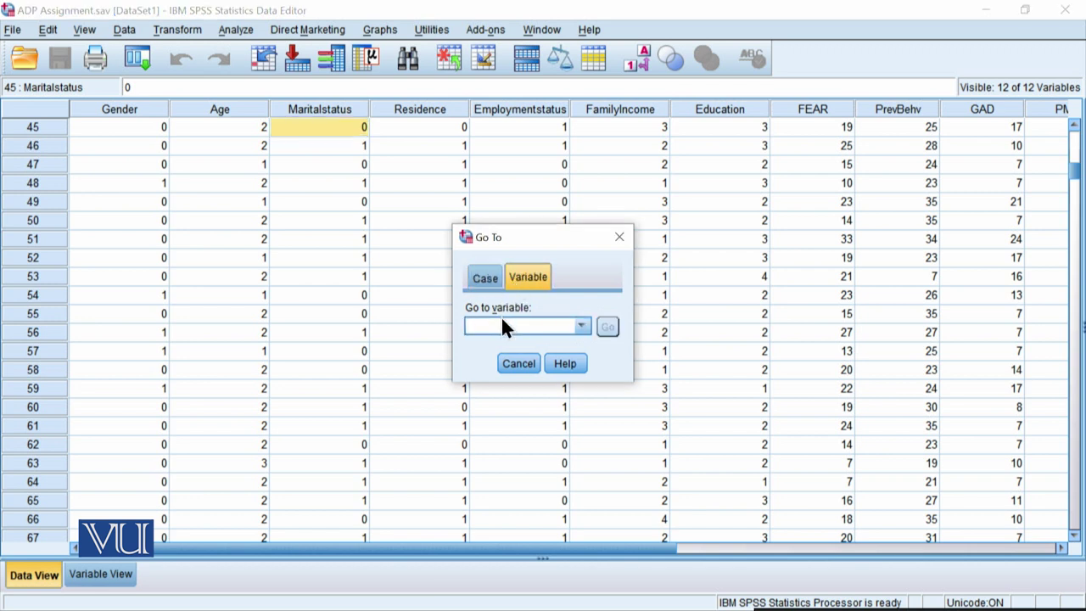
click(581, 325)
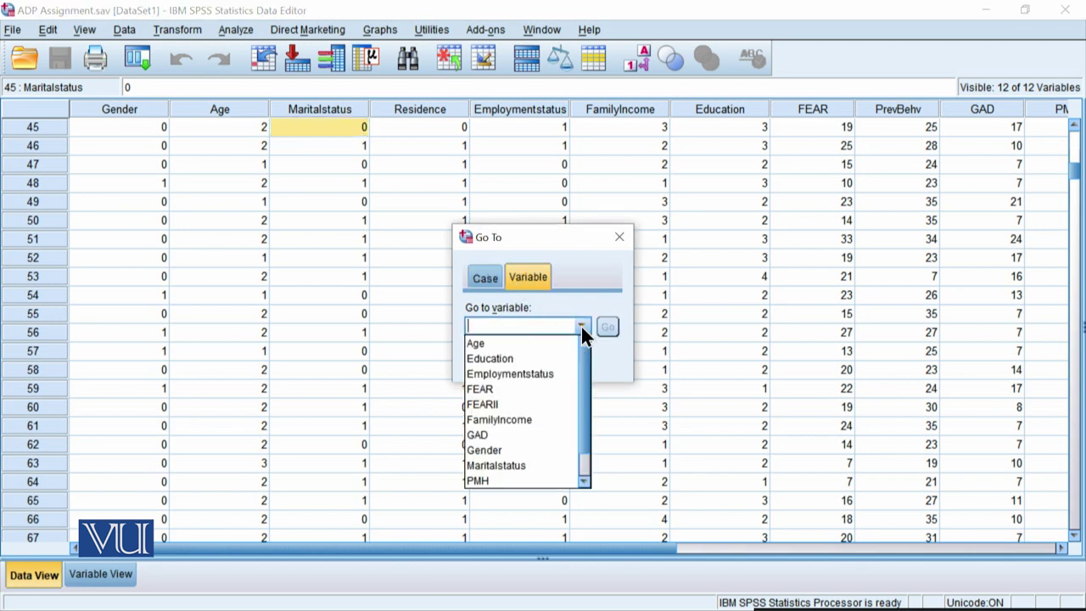
click(501, 434)
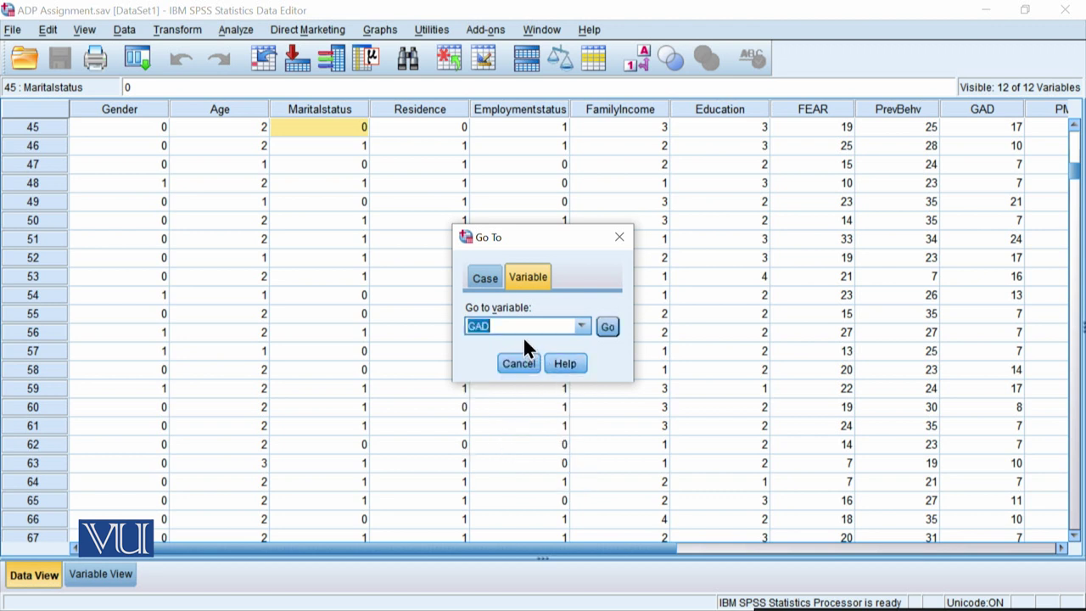
click(610, 326)
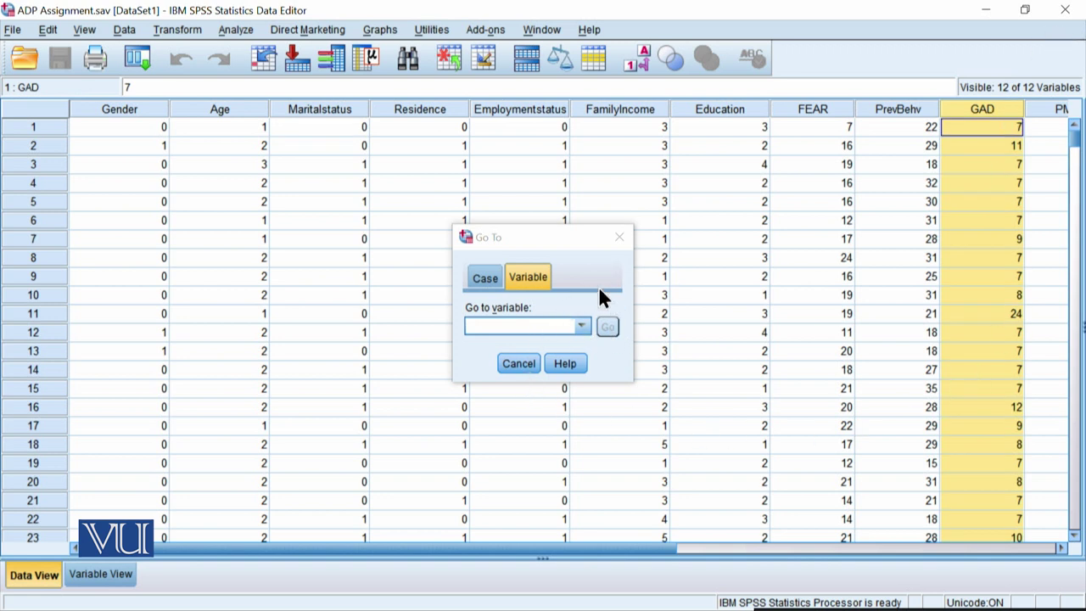
click(619, 239)
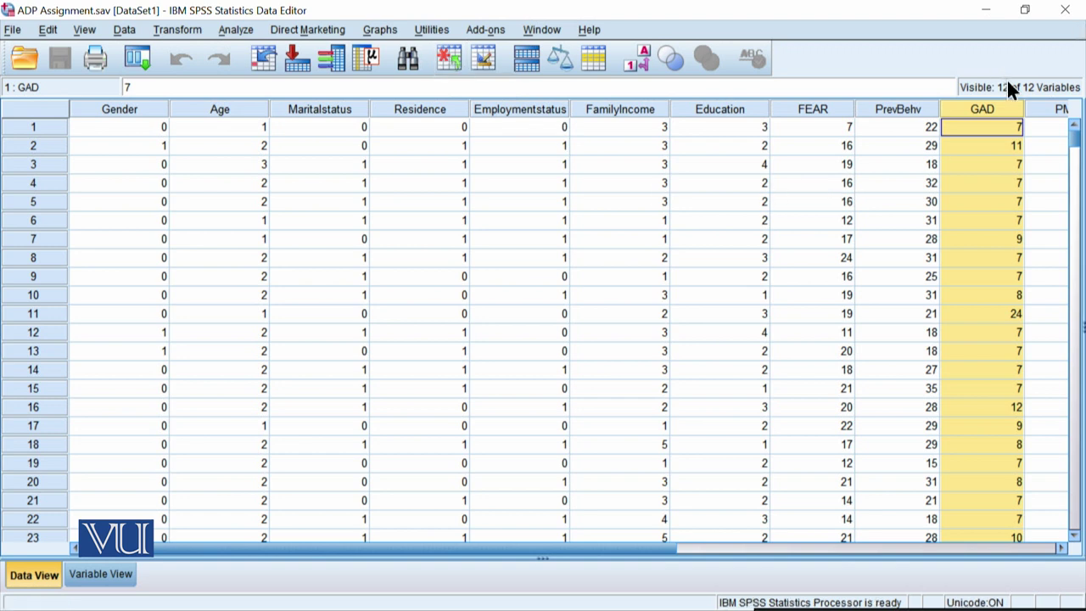
mouse_move(1074, 139)
mouse_down()
mouse_move(1079, 193)
mouse_move(1074, 131)
mouse_up()
click(448, 48)
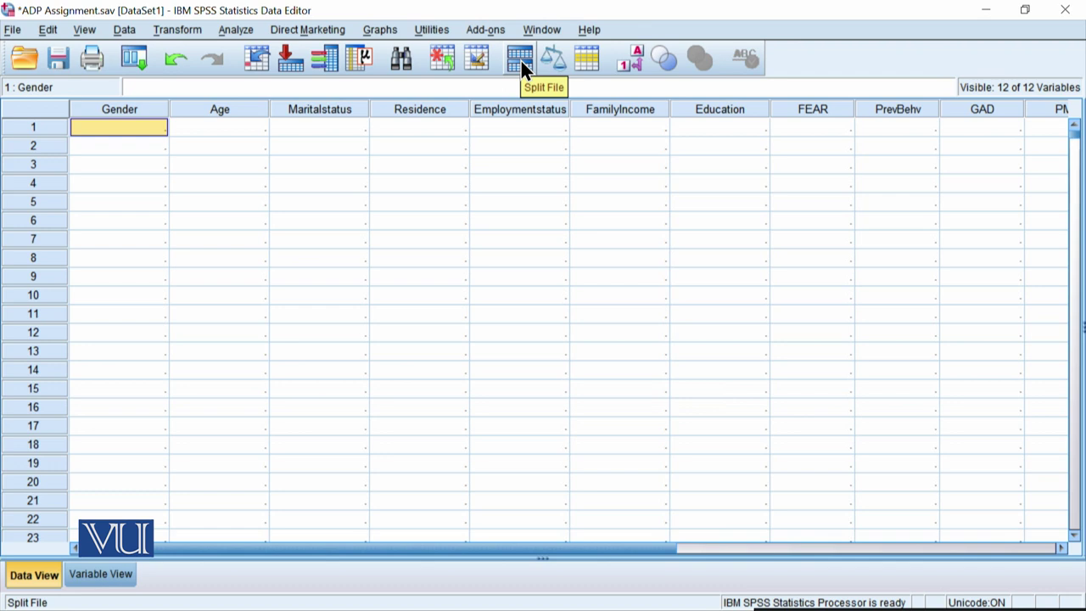
click(178, 56)
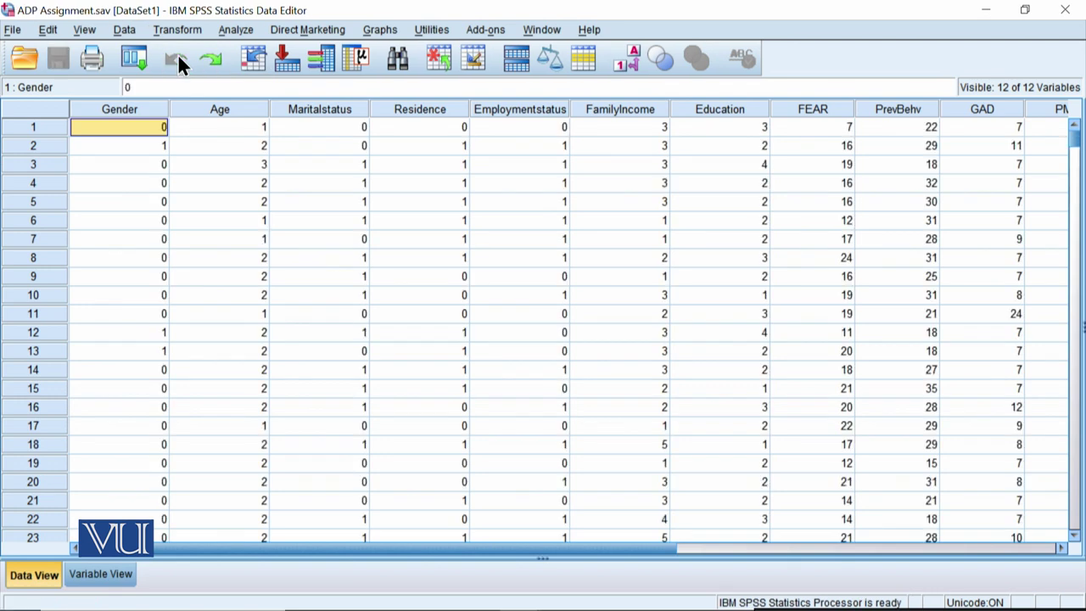
click(513, 55)
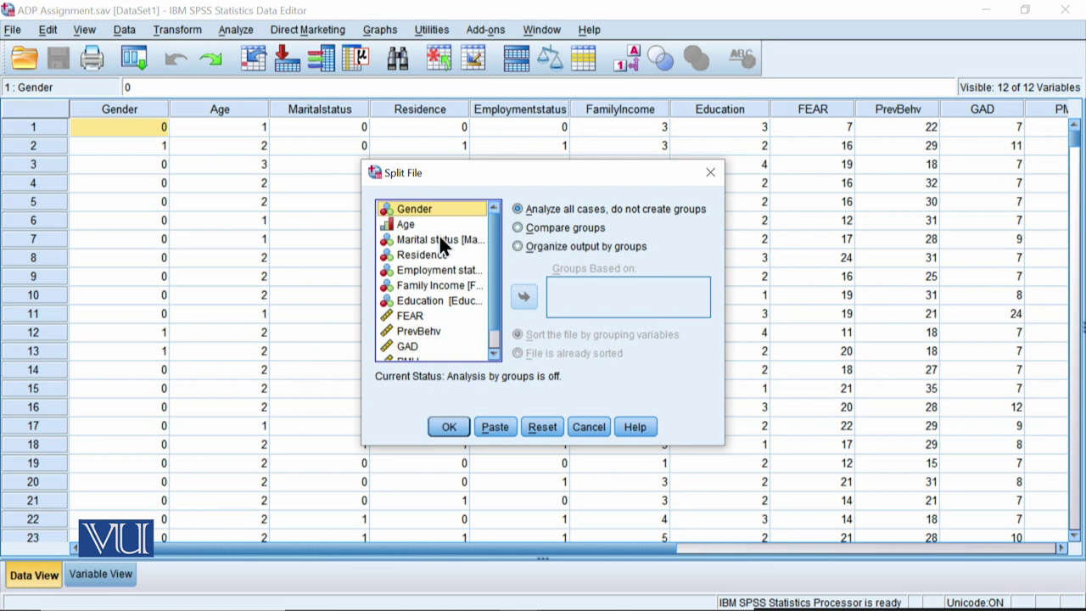
click(710, 175)
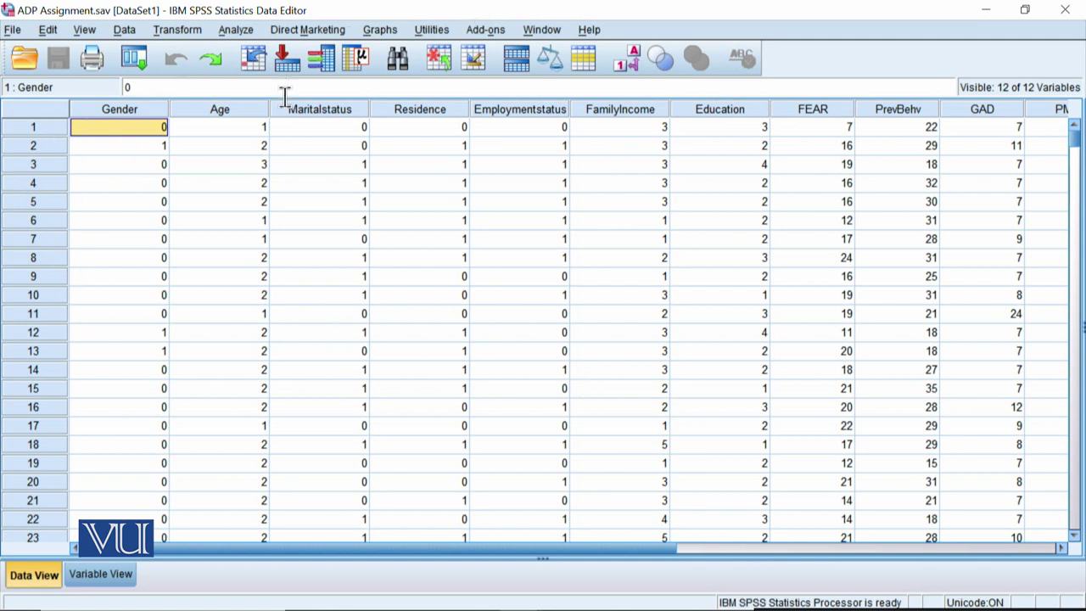
click(720, 331)
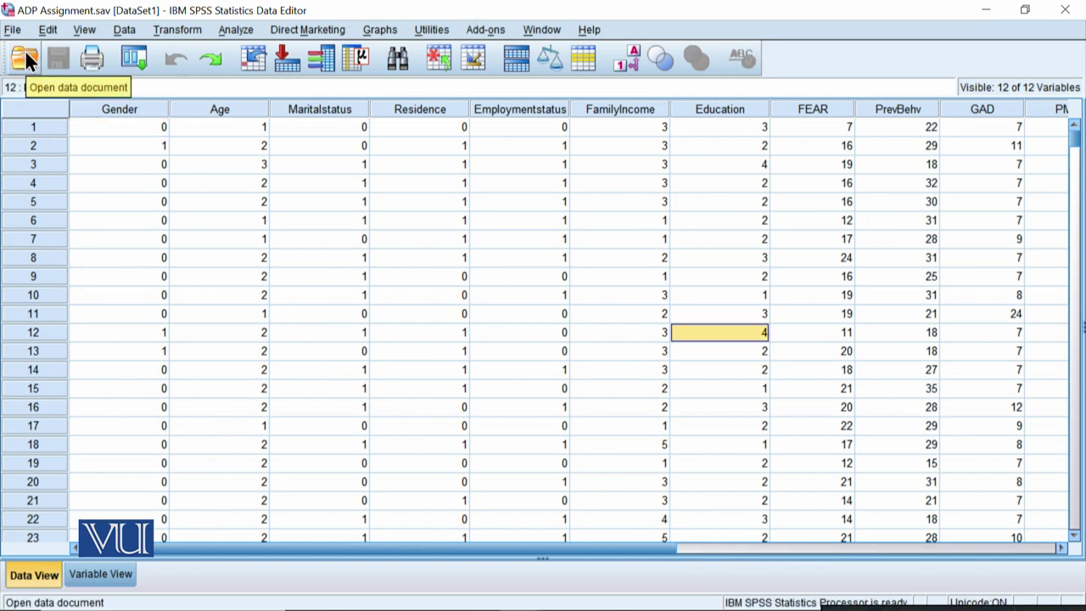
Reopen Open Data, filter to Excel (*.xls, *.xlsx, *.xlsm), and open File 1.xlsx.
click(24, 52)
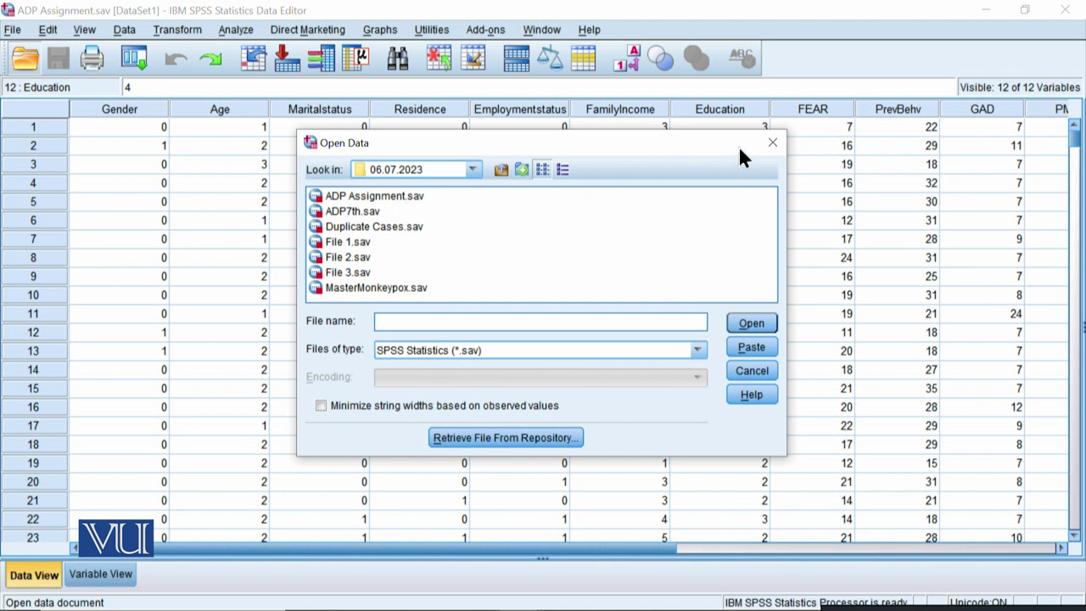
click(772, 142)
click(24, 60)
click(694, 350)
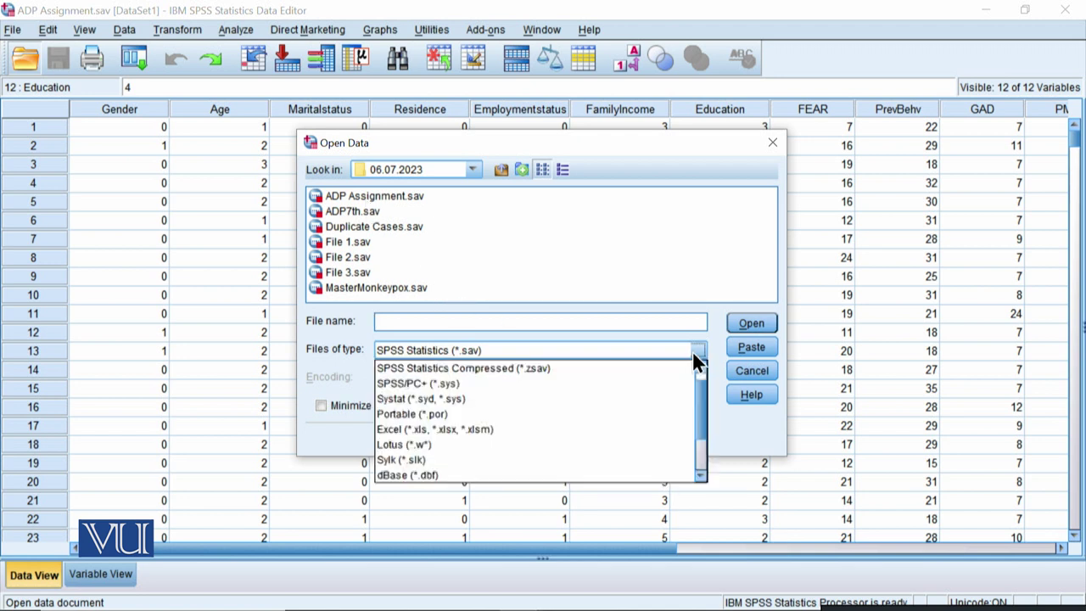
click(547, 430)
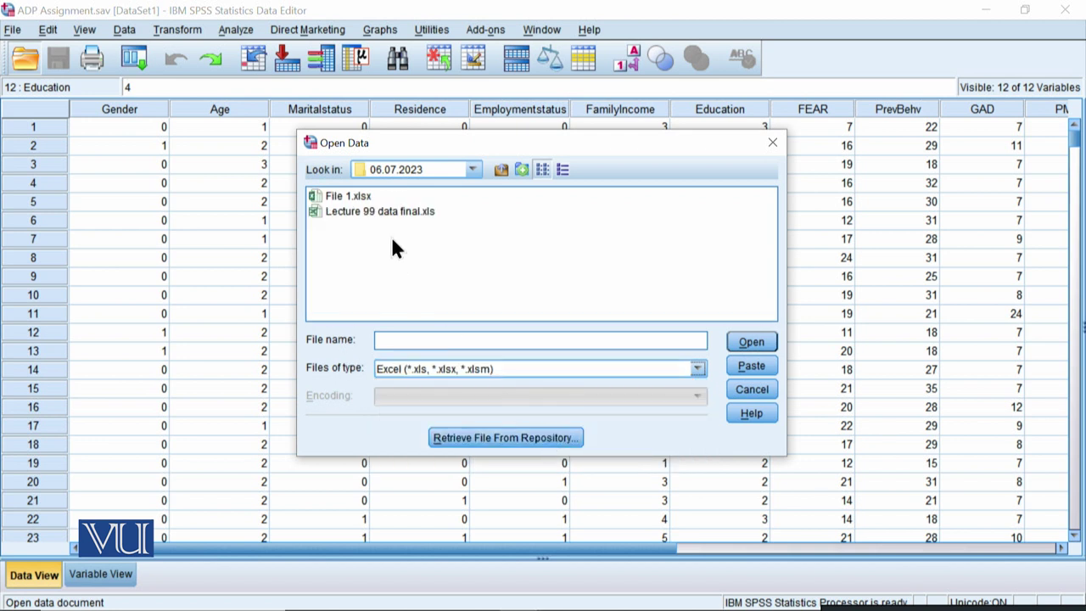
click(333, 200)
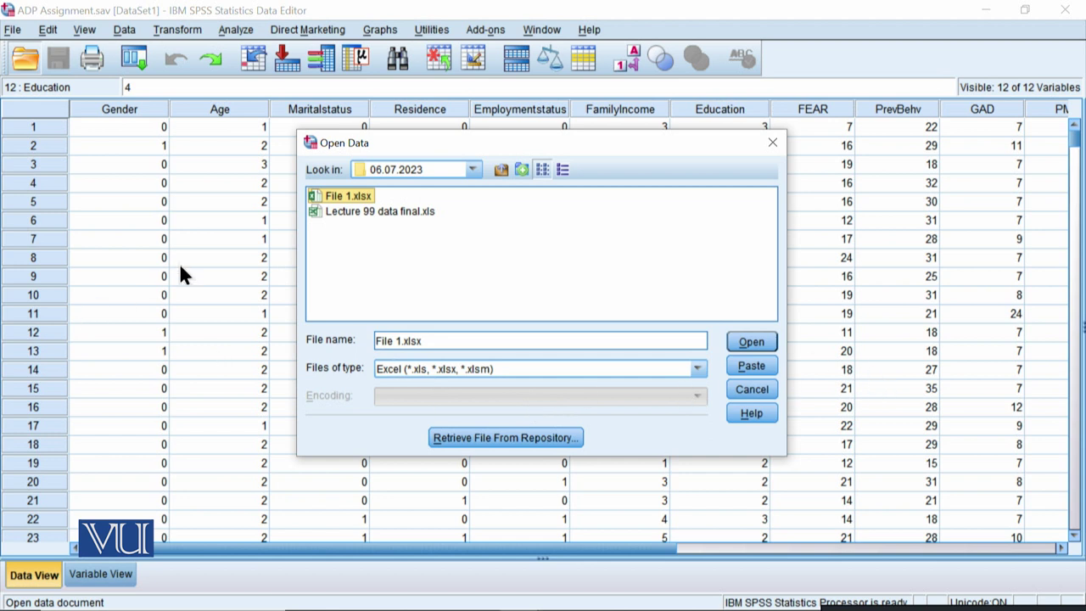
click(733, 345)
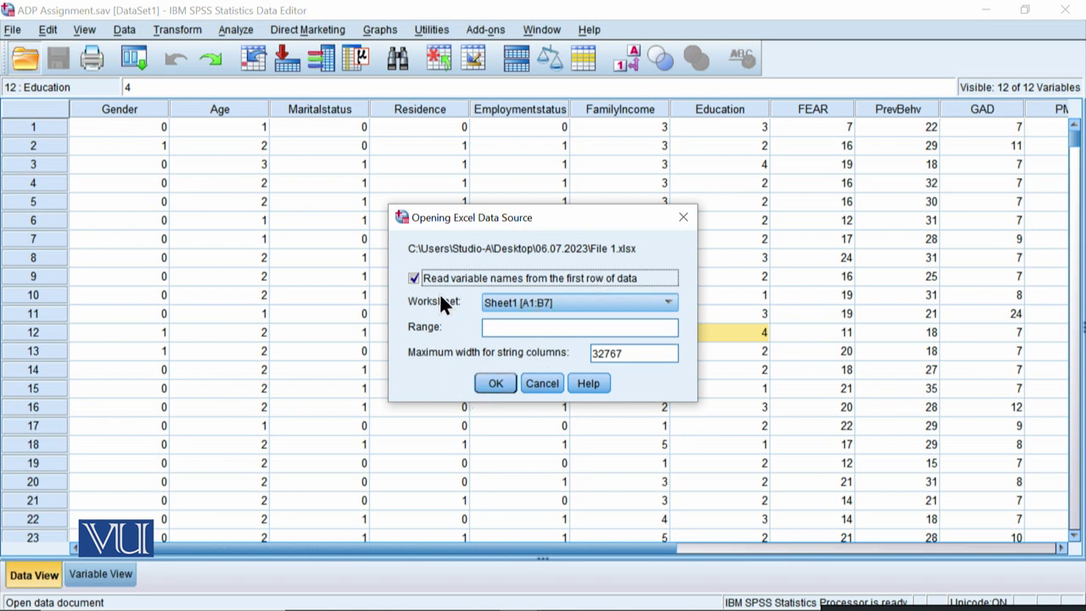
Confirm the Excel import and select V1's values 17, 20, 21 and the empty cell below.
click(488, 389)
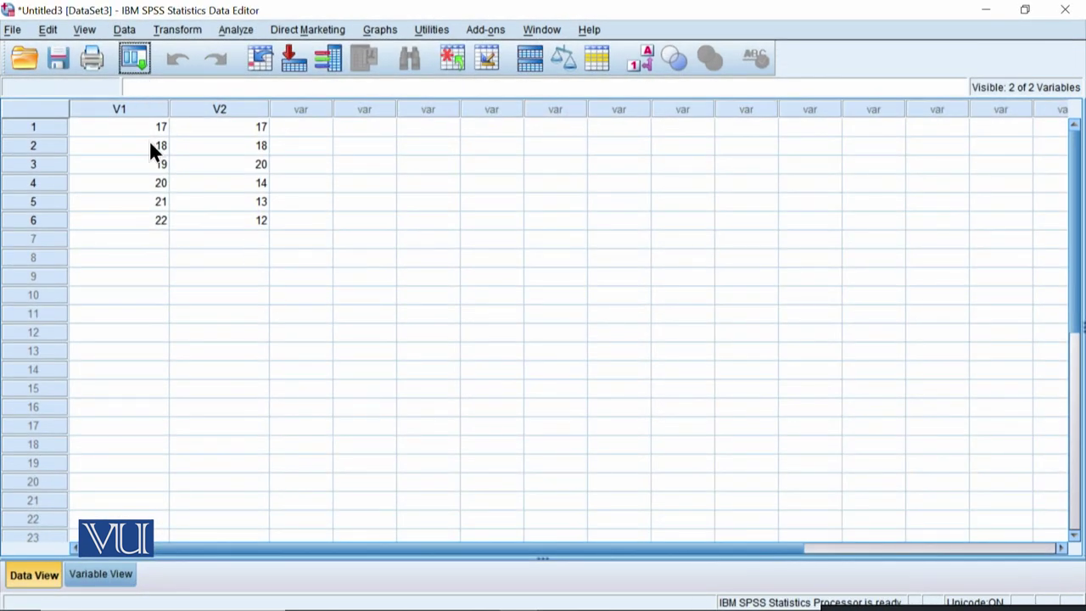
click(149, 125)
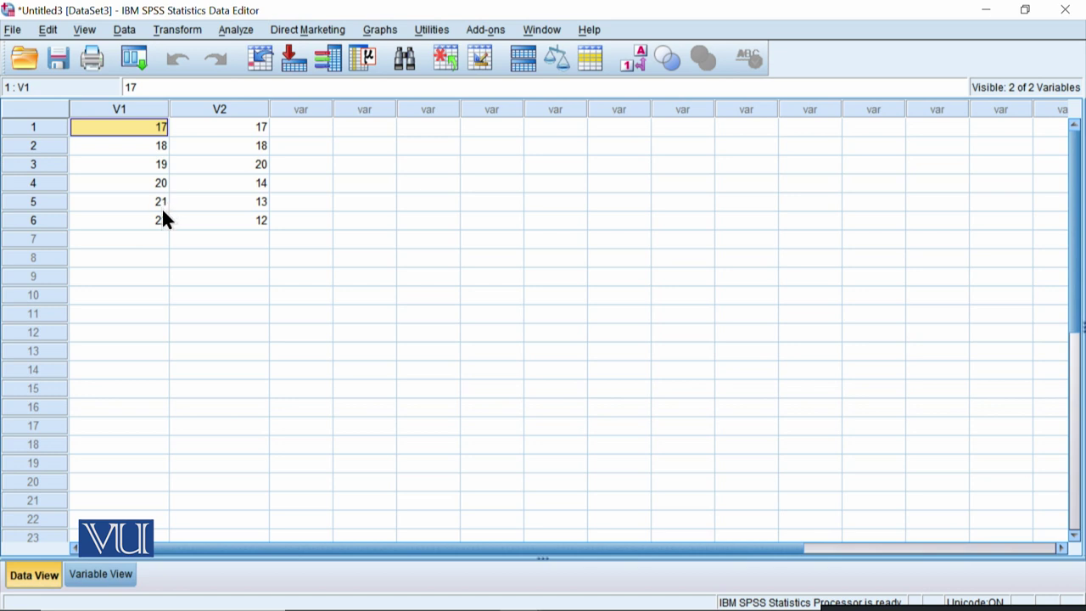
drag(156, 126, 159, 201)
click(166, 240)
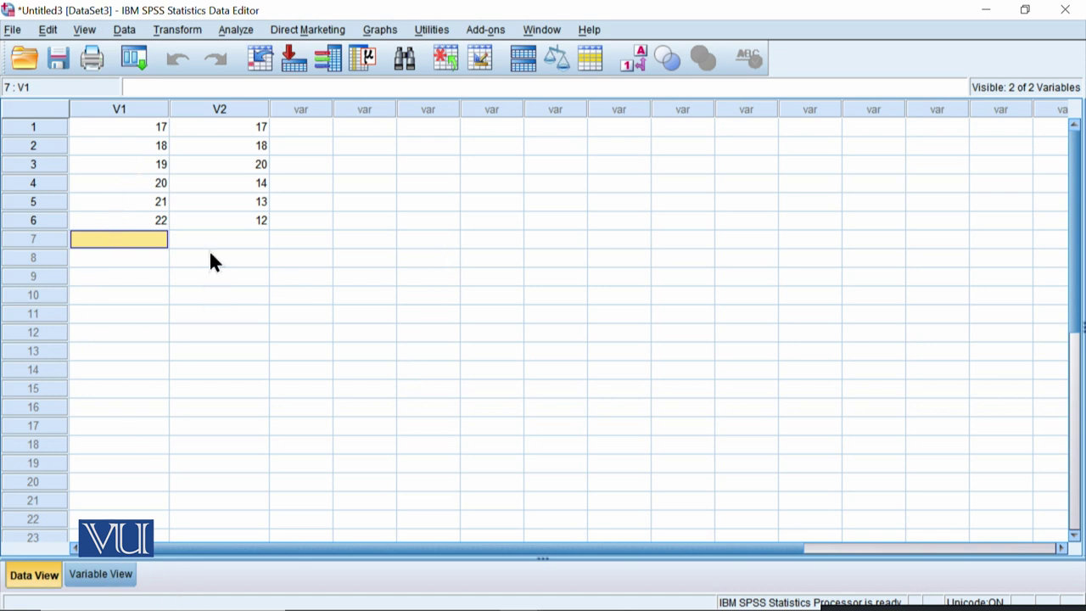
Check the V1 and V2 definitions in Variable View, then return to Data View.
mouse_move(164, 588)
click(127, 574)
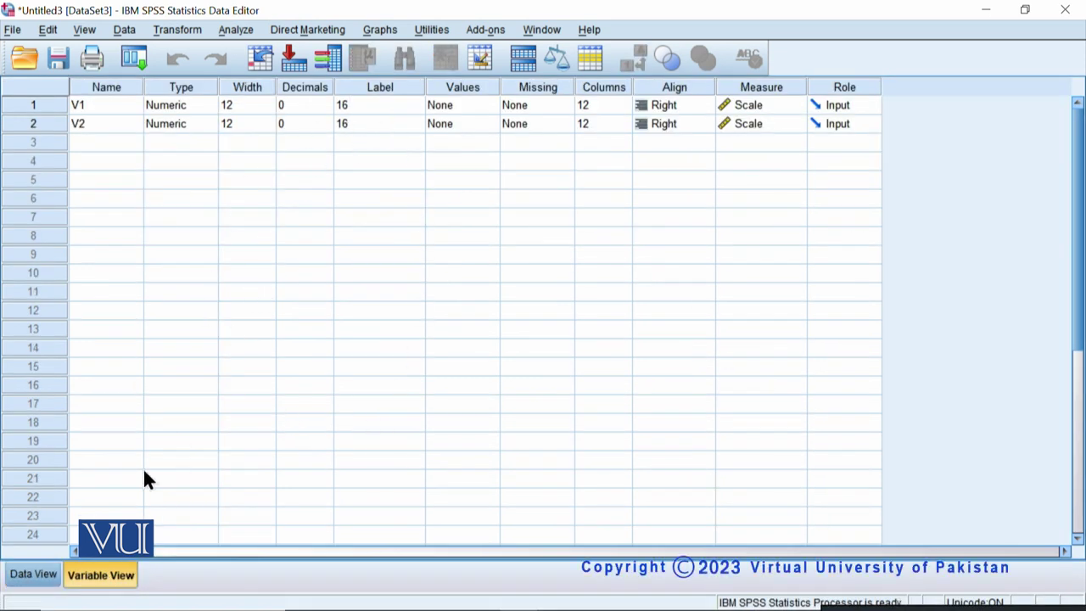
click(45, 575)
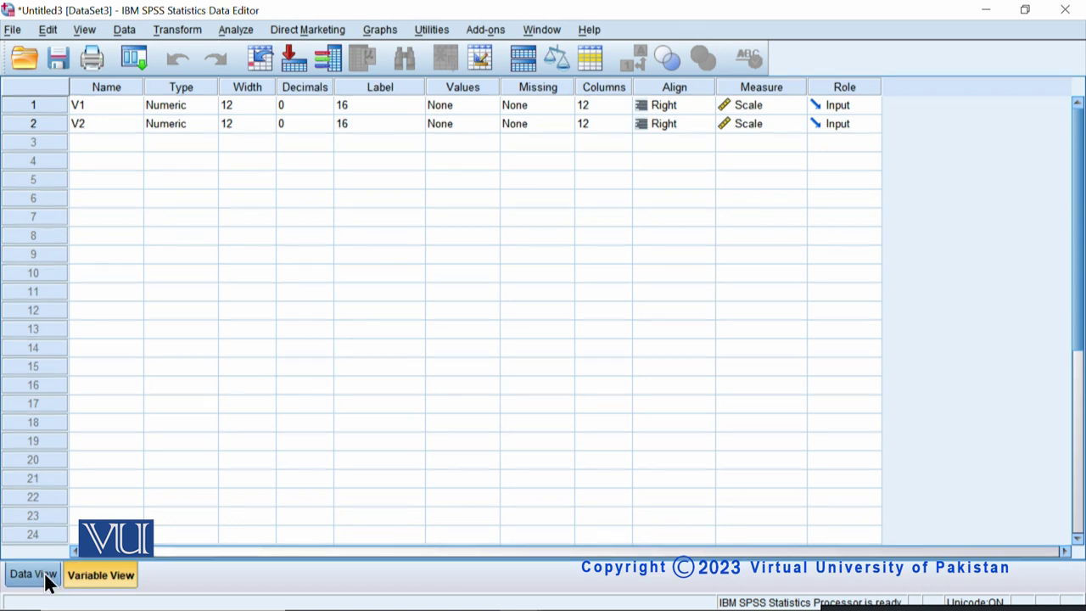